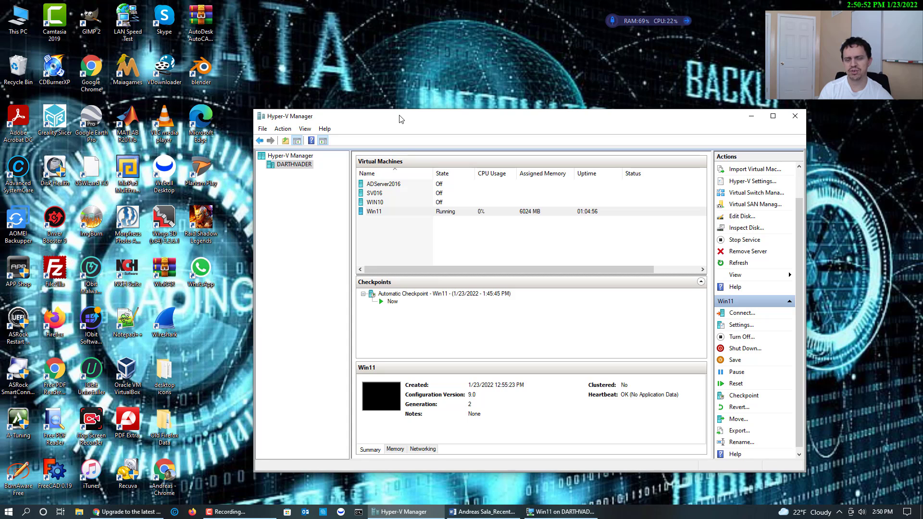
pyautogui.moveTo(411, 121); pyautogui.dragTo(418, 117)
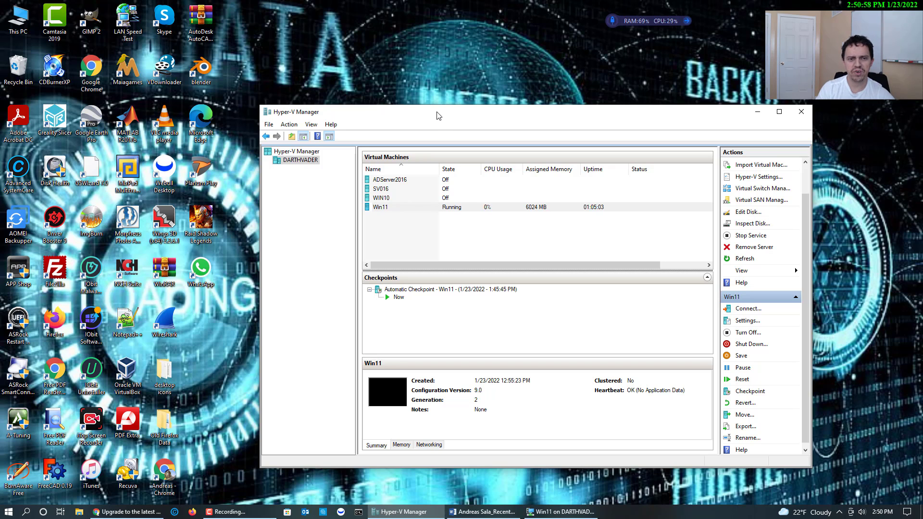
pyautogui.moveTo(801, 421)
pyautogui.mouseDown()
pyautogui.moveTo(813, 394)
pyautogui.moveTo(811, 431)
pyautogui.mouseUp()
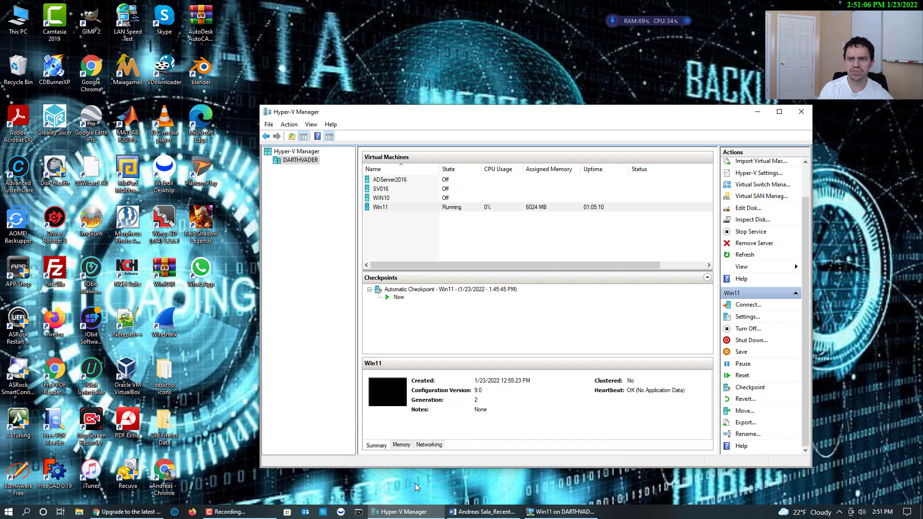
pyautogui.moveTo(445, 119); pyautogui.dragTo(446, 112)
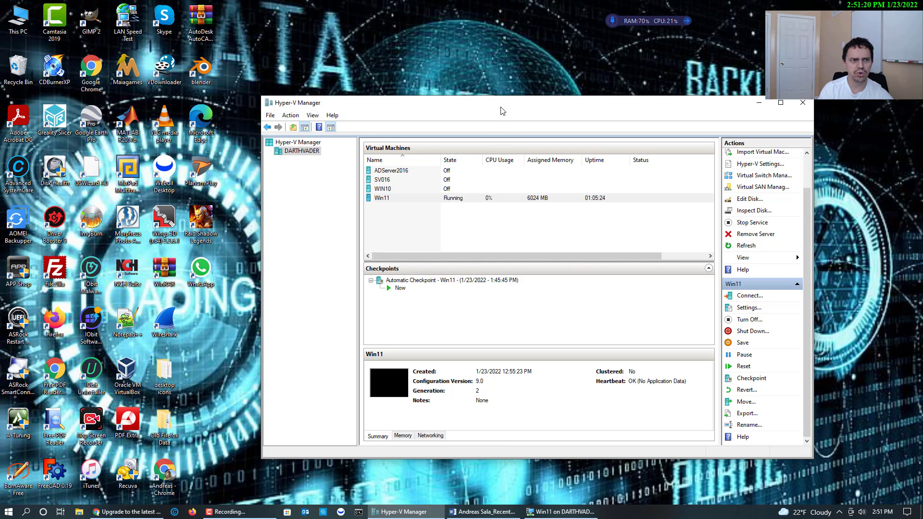
pyautogui.moveTo(498, 107); pyautogui.dragTo(457, 107)
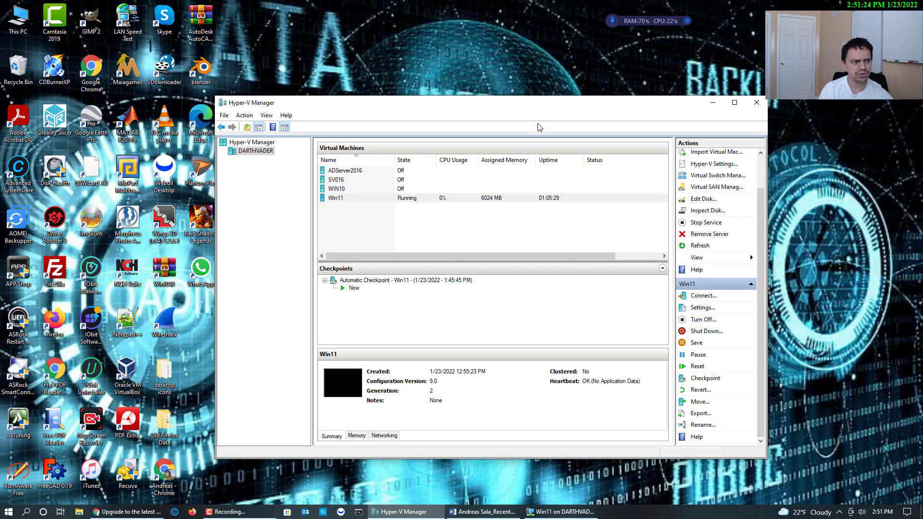
pyautogui.moveTo(539, 106); pyautogui.dragTo(553, 113)
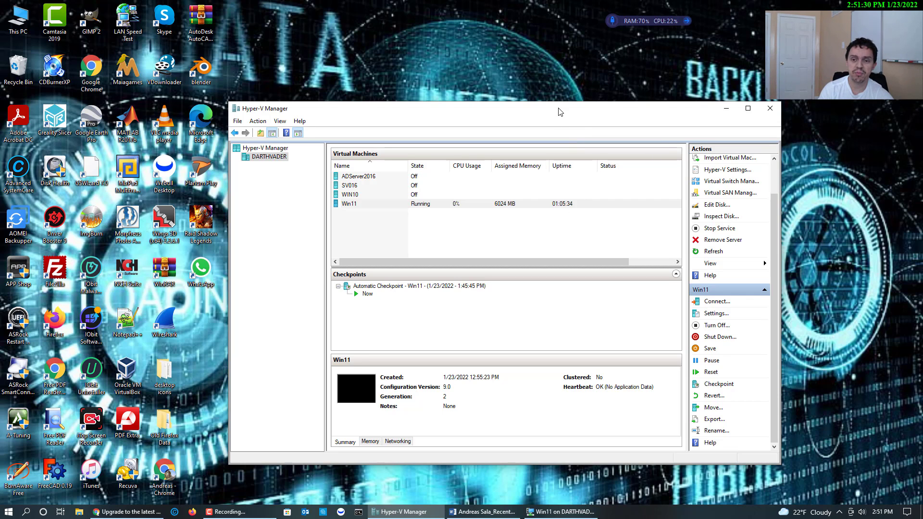
pyautogui.moveTo(562, 111); pyautogui.dragTo(569, 109)
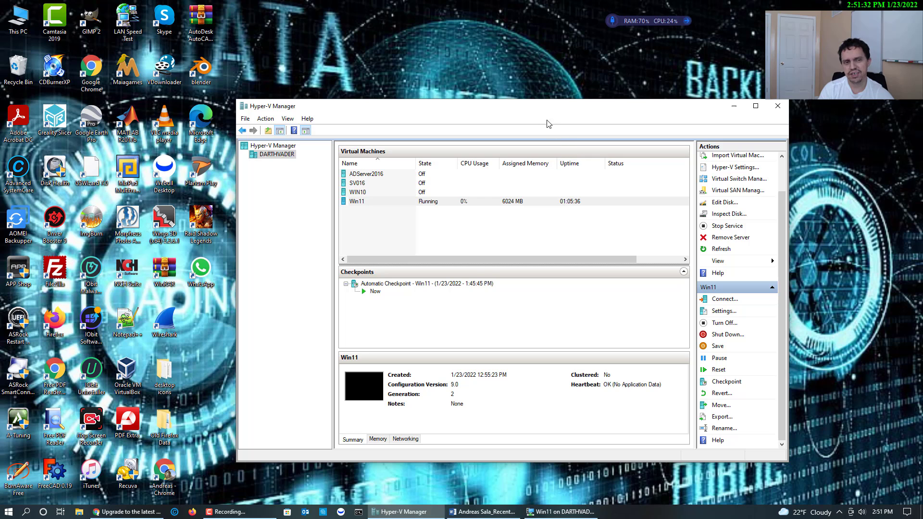
pyautogui.moveTo(541, 115); pyautogui.dragTo(551, 111)
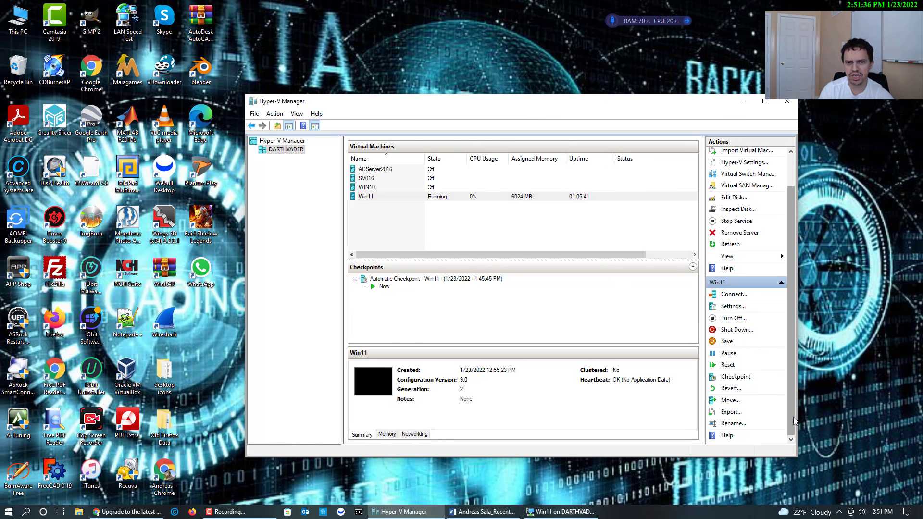
pyautogui.moveTo(793, 414); pyautogui.dragTo(788, 356)
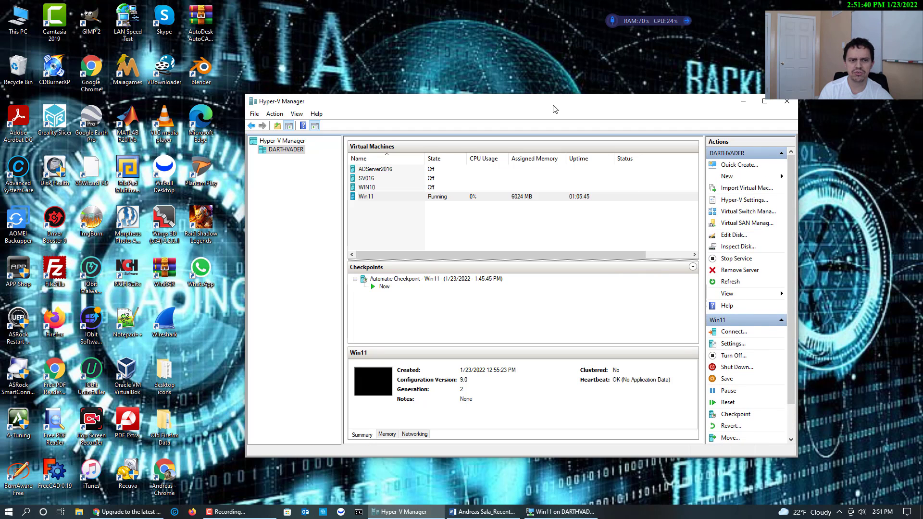
pyautogui.moveTo(553, 109)
pyautogui.mouseDown()
pyautogui.moveTo(530, 106)
pyautogui.moveTo(541, 115)
pyautogui.mouseUp()
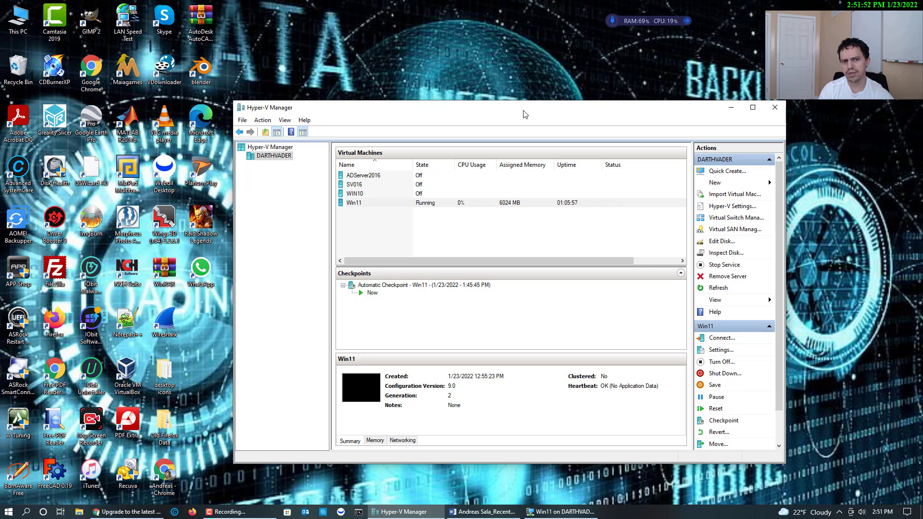
pyautogui.moveTo(486, 118); pyautogui.dragTo(500, 114)
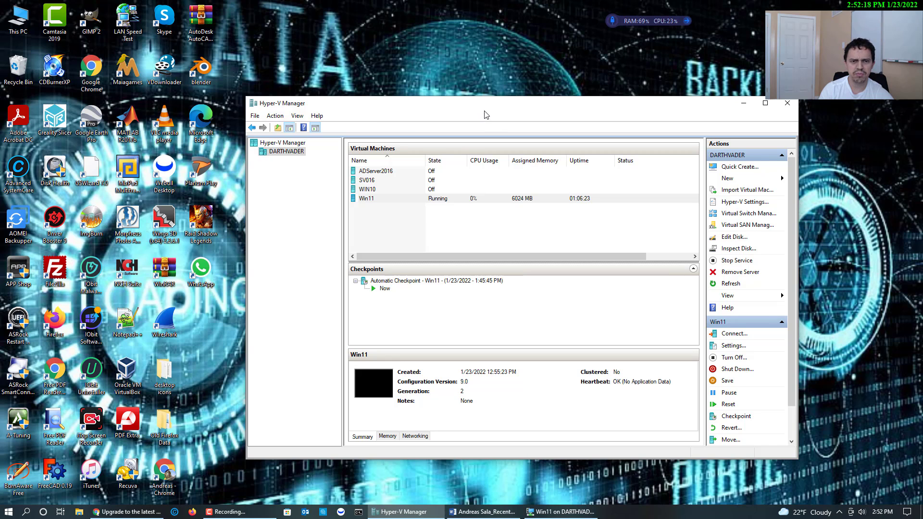
pyautogui.moveTo(484, 114); pyautogui.dragTo(449, 101)
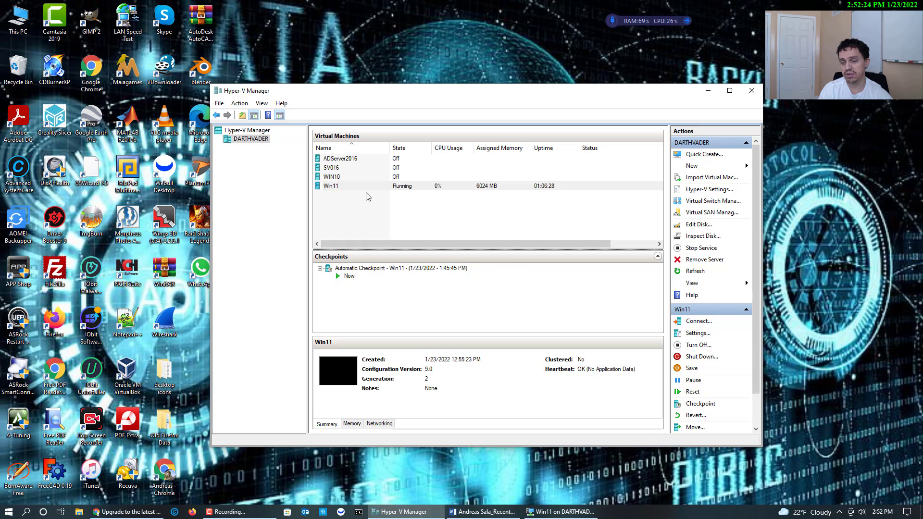
pyautogui.click(337, 188)
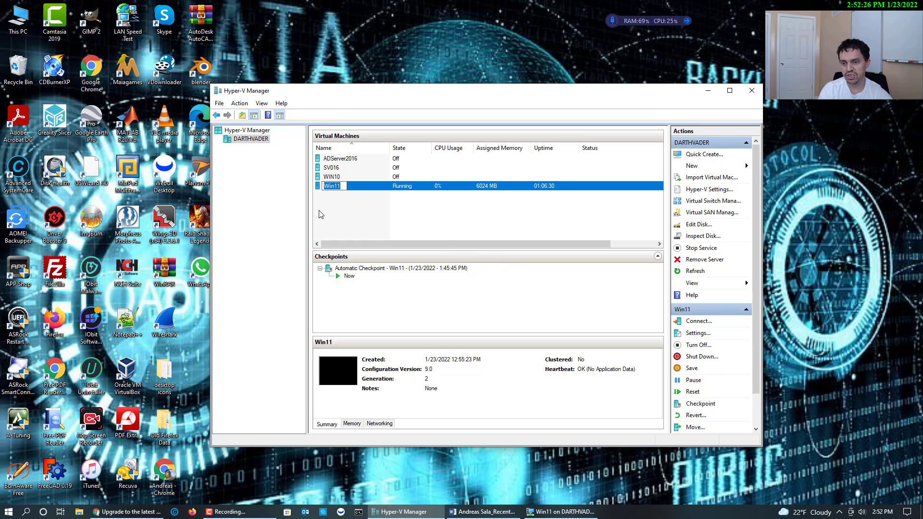
pyautogui.click(362, 217)
pyautogui.click(330, 187)
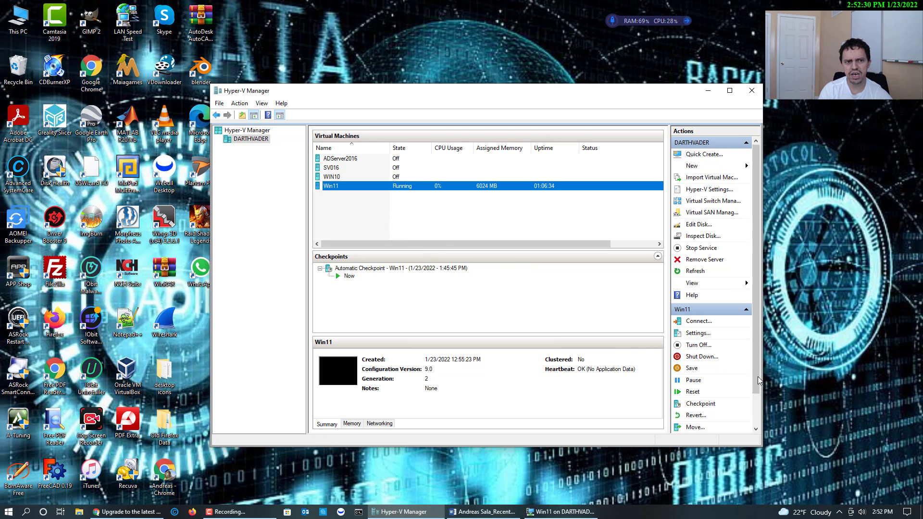
pyautogui.moveTo(757, 387); pyautogui.dragTo(763, 335)
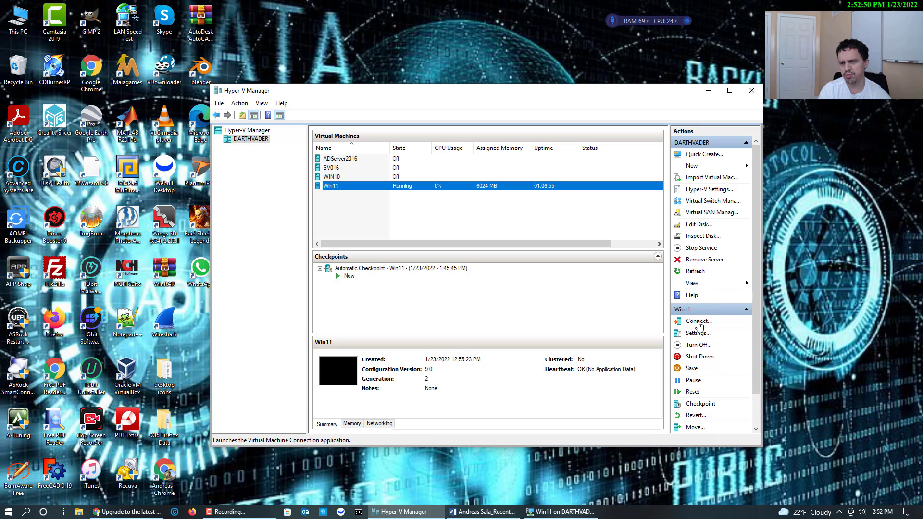
pyautogui.scroll(-1, 754, 365)
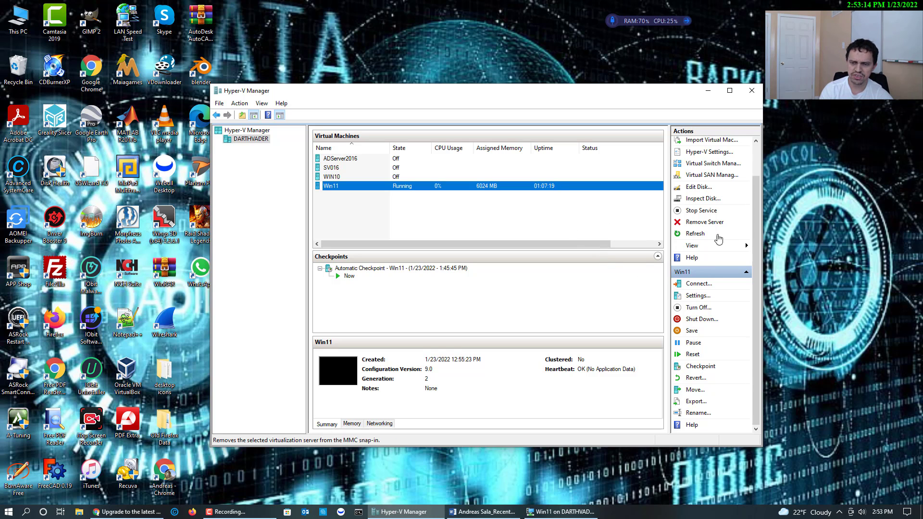
# - Start creating a new virtual machine on the DARTHVADER host and proceed past the wizard's introductory page
pyautogui.scroll(2, 757, 273)
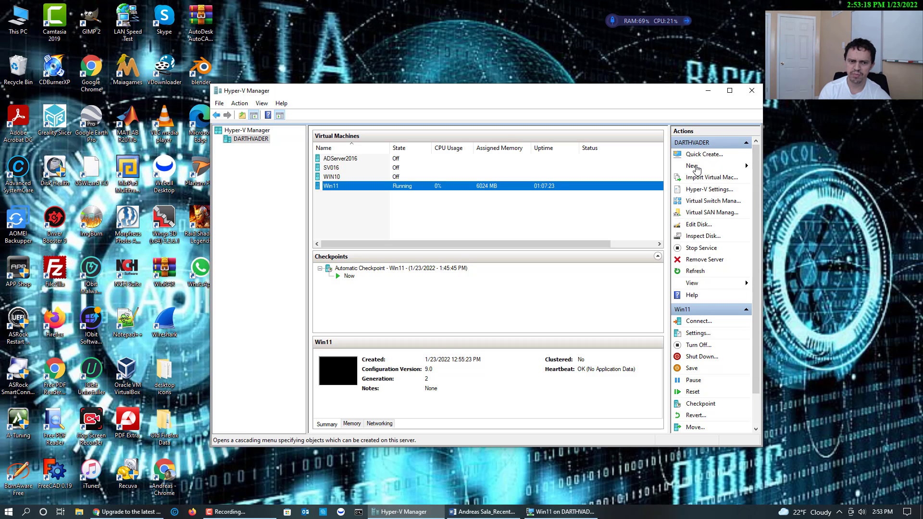
pyautogui.click(695, 167)
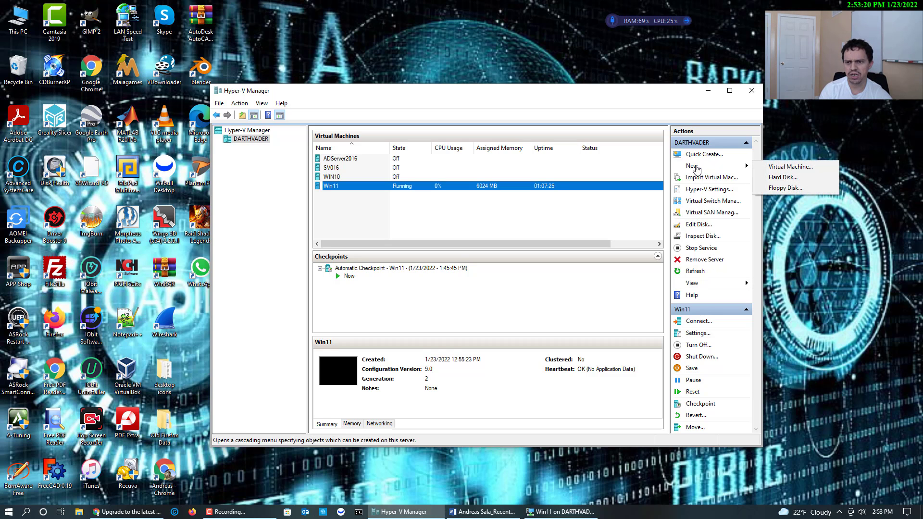
pyautogui.click(784, 169)
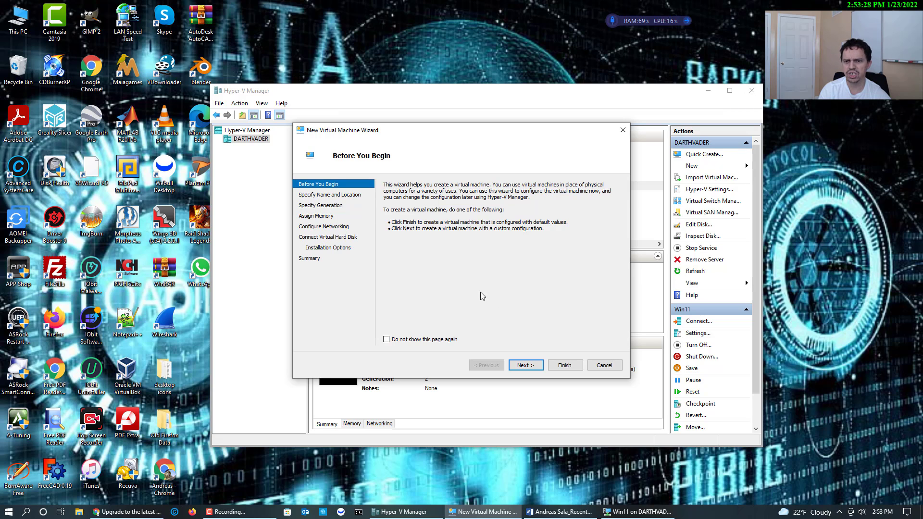
pyautogui.moveTo(410, 134); pyautogui.dragTo(415, 132)
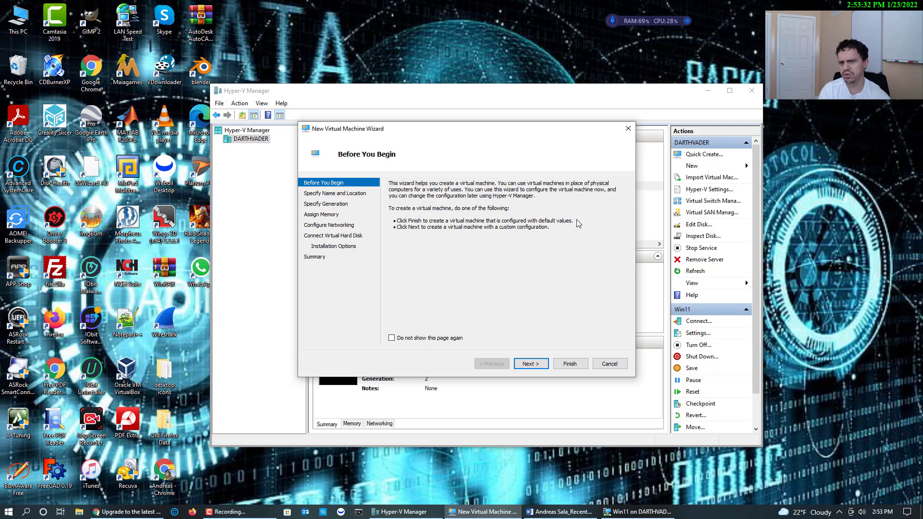
pyautogui.click(529, 364)
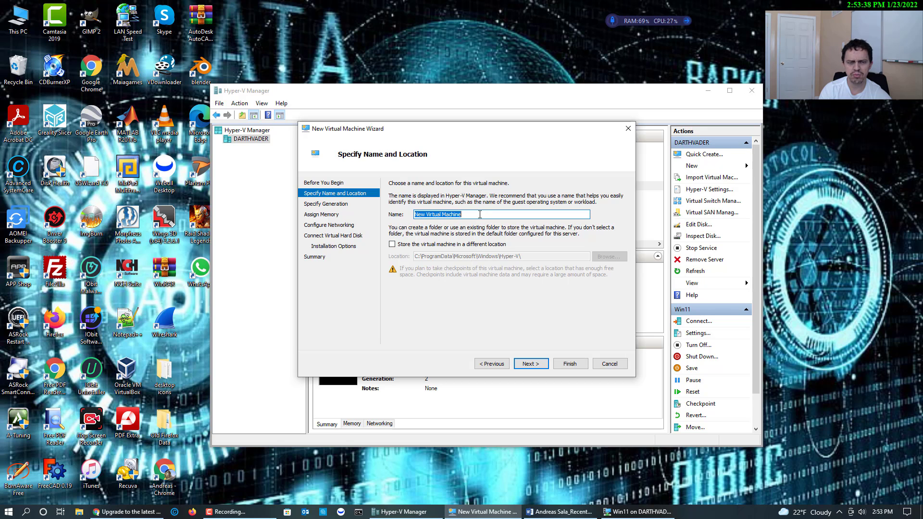
# - Replace the default name of the new virtual machine with WIN11X64
pyautogui.click(480, 215)
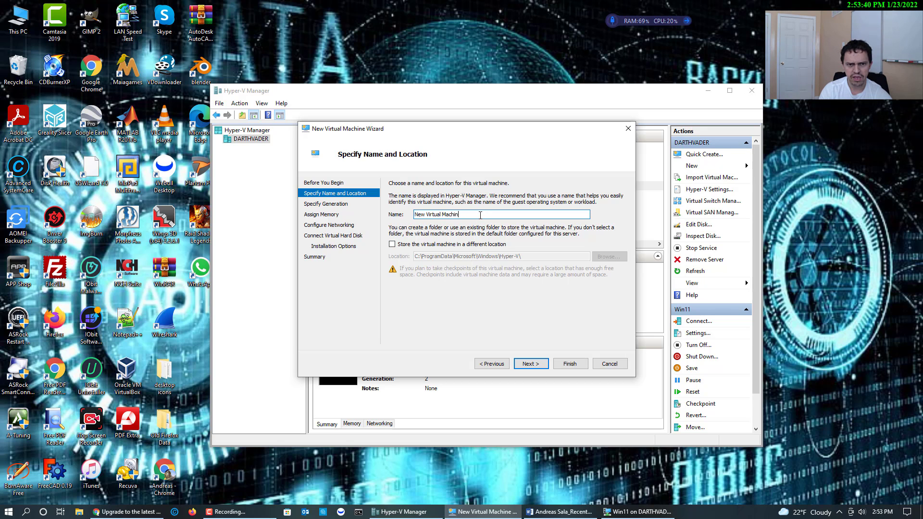
pyautogui.press('BackSpace')
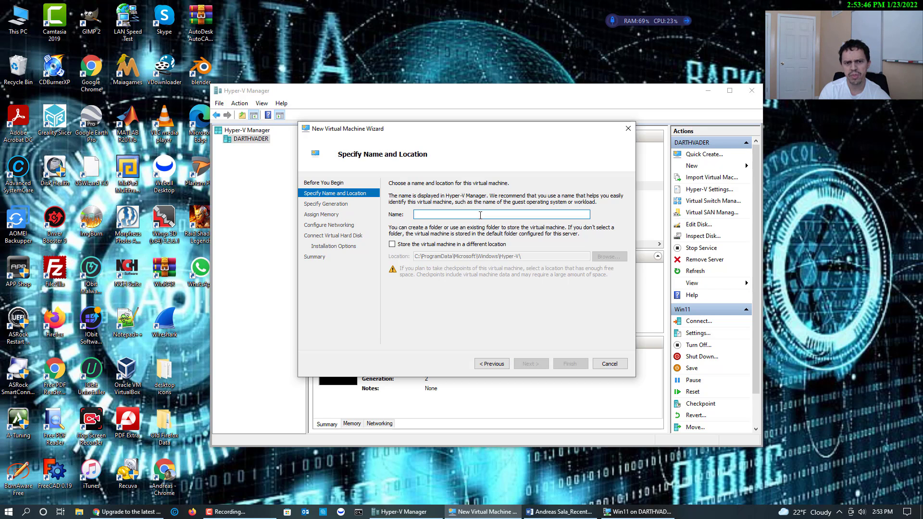
pyautogui.write('WIN11X64')
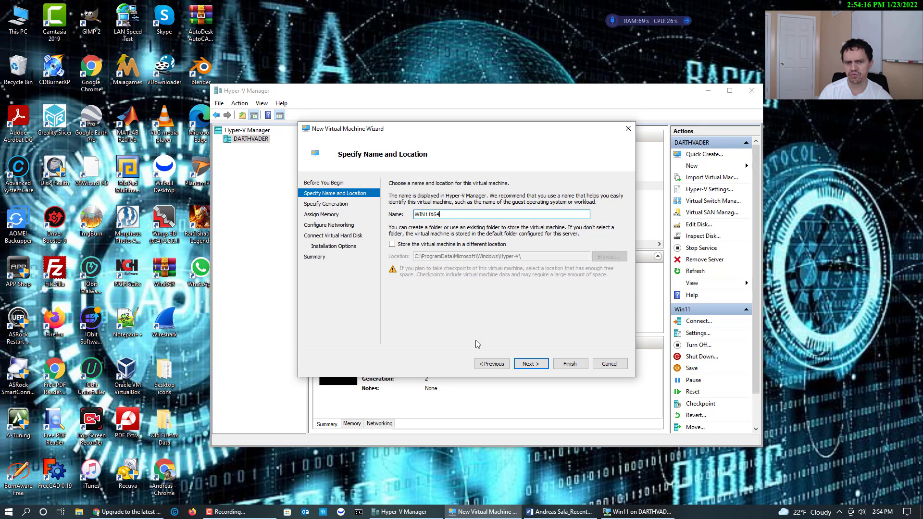
pyautogui.moveTo(425, 131); pyautogui.dragTo(438, 131)
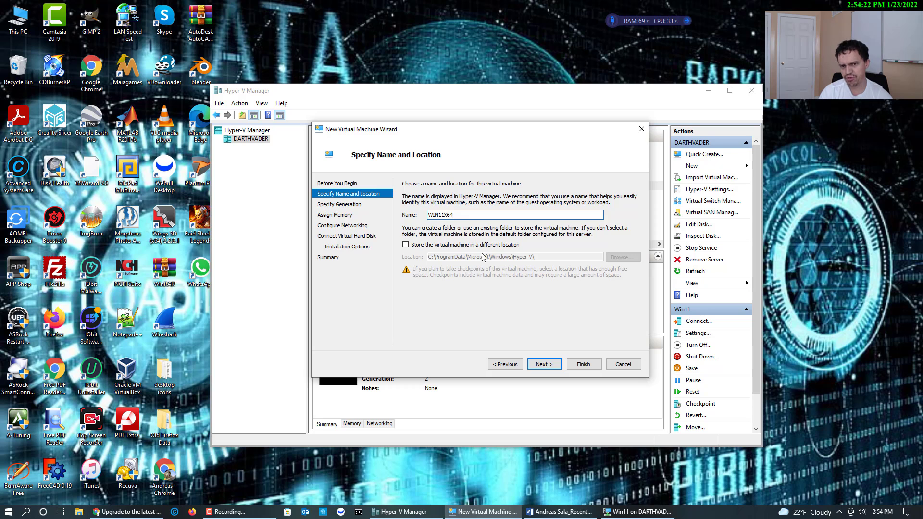
pyautogui.click(406, 246)
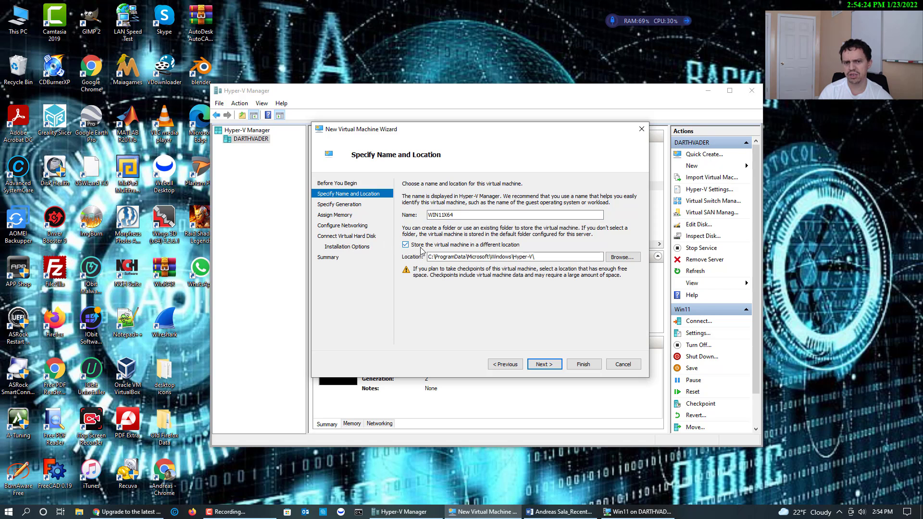
pyautogui.click(618, 256)
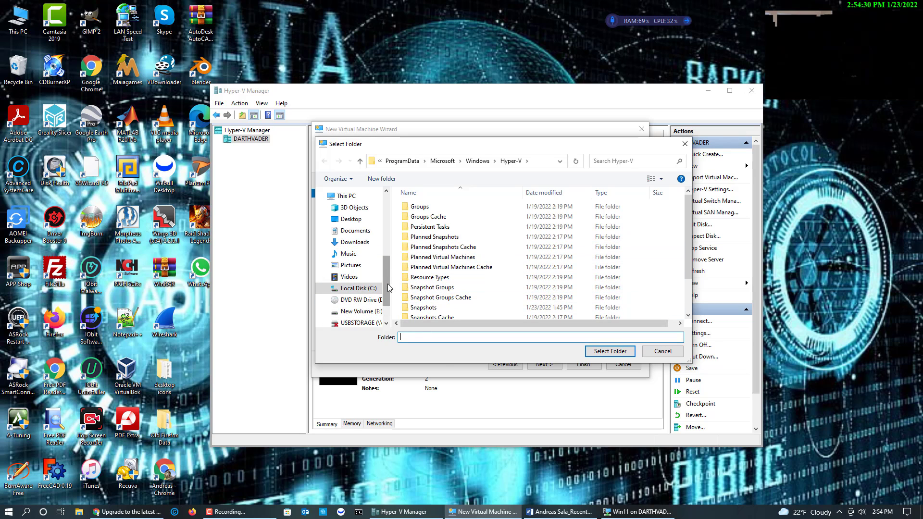
pyautogui.click(661, 352)
pyautogui.click(406, 245)
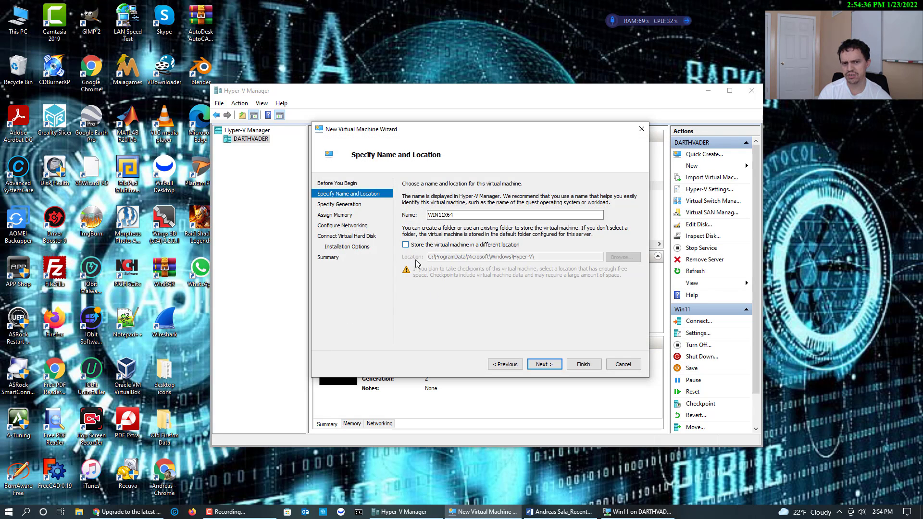
# - Keep the default storage location, choose Generation 2 and set the virtual machine's startup memory to 4024 MB
pyautogui.click(538, 366)
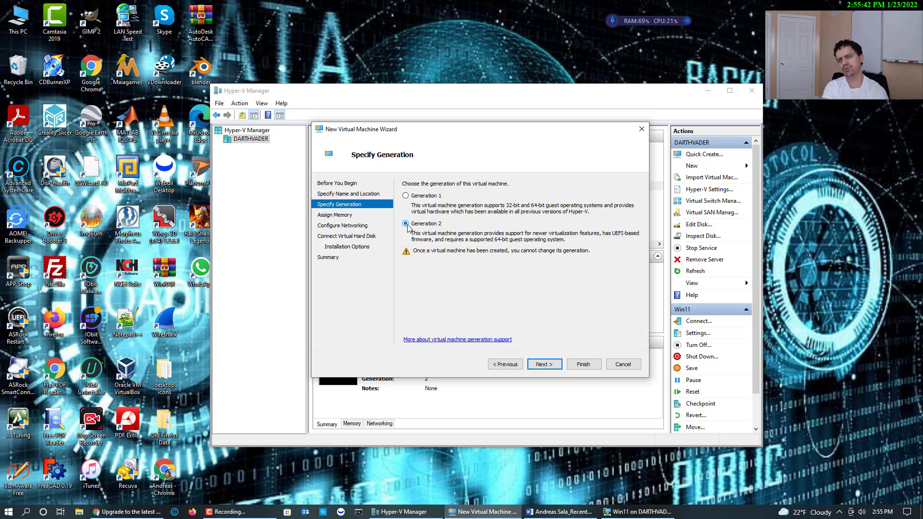
pyautogui.click(550, 365)
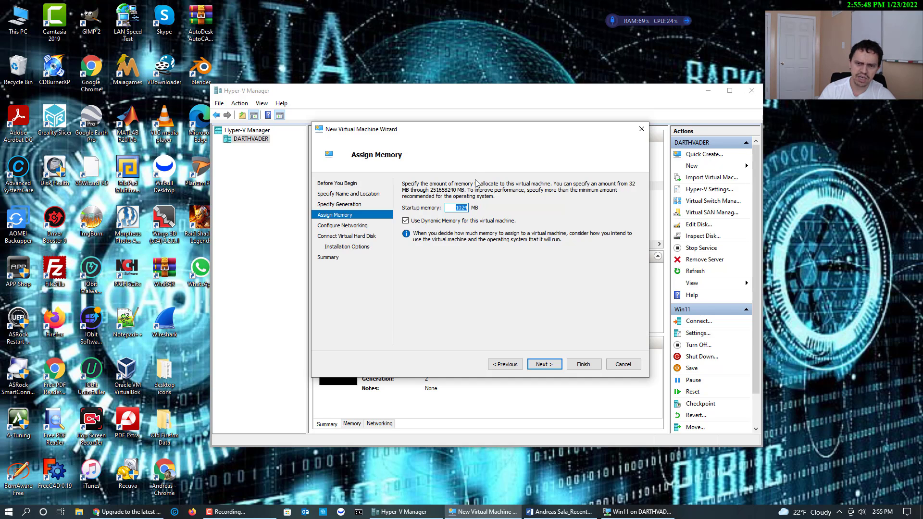
pyautogui.press('BackSpace')
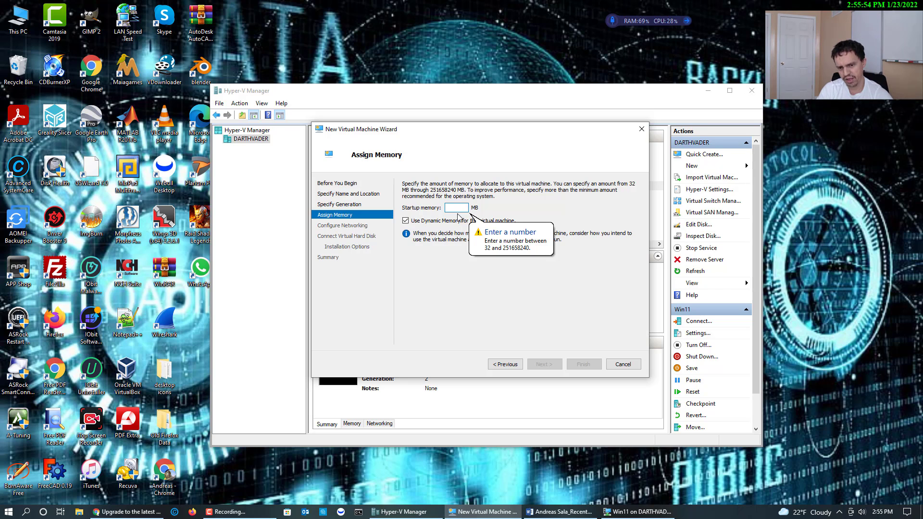
pyautogui.write('4024')
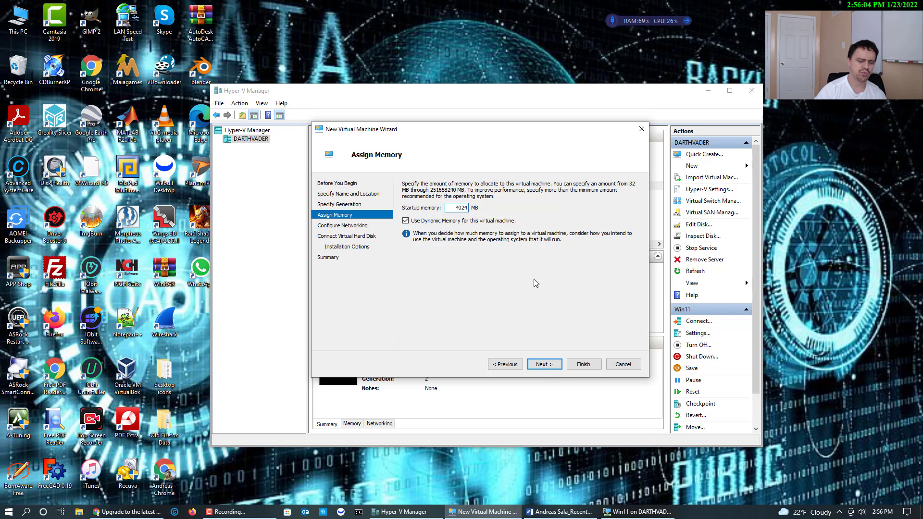
pyautogui.click(538, 367)
pyautogui.click(501, 366)
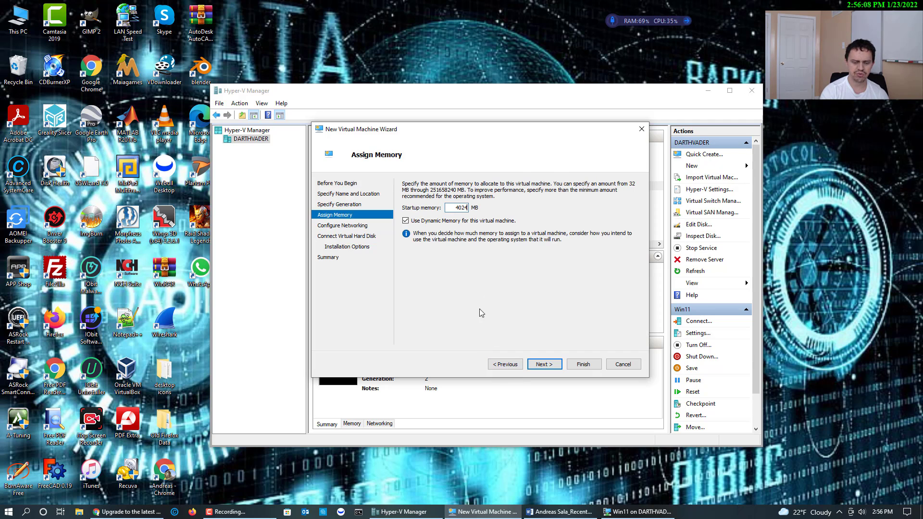
# - Go on to the networking settings and connect the virtual machine's network adapter to the Default Switch
pyautogui.click(545, 367)
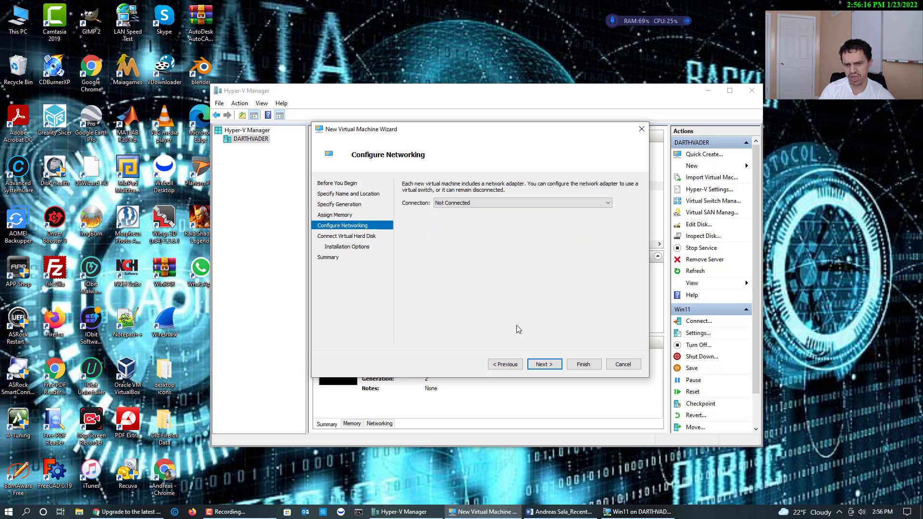
pyautogui.click(492, 203)
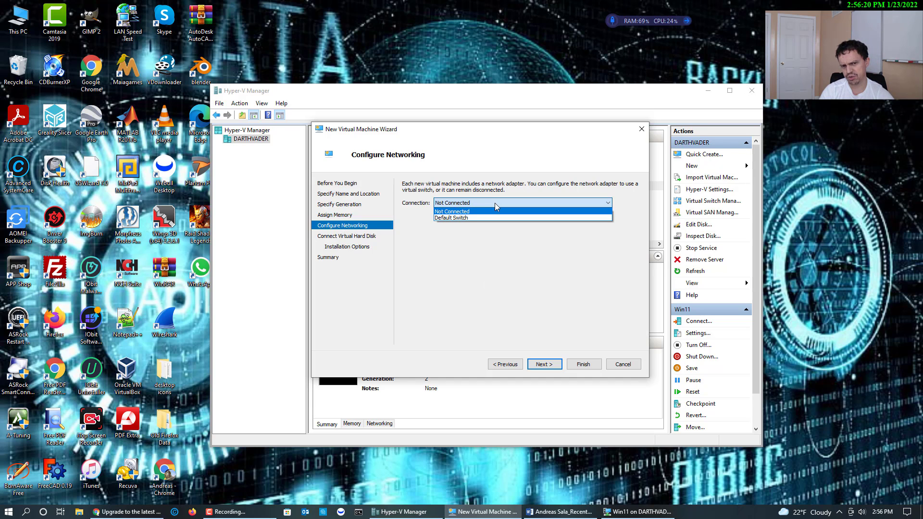
pyautogui.click(492, 219)
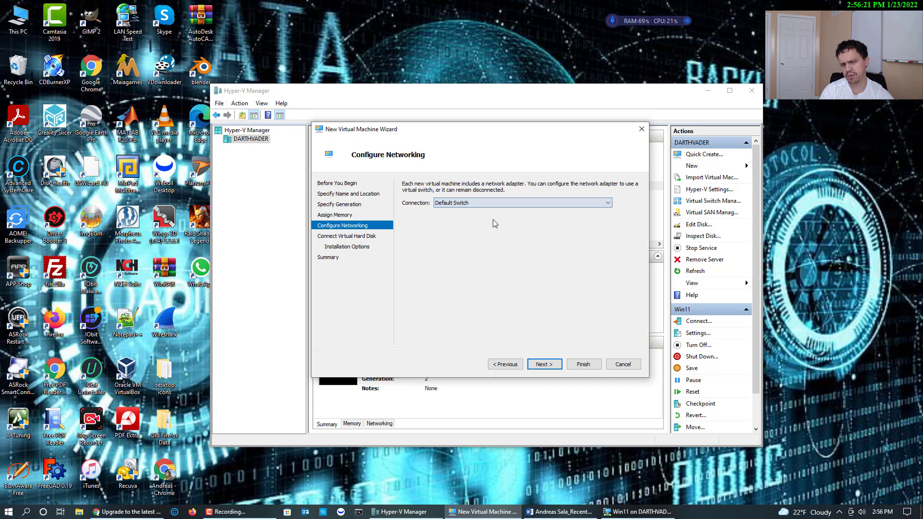
# - Go on to the virtual hard disk settings, create WIN11X64.vhdx with a size of 250 GB and proceed to the installation options
pyautogui.click(542, 364)
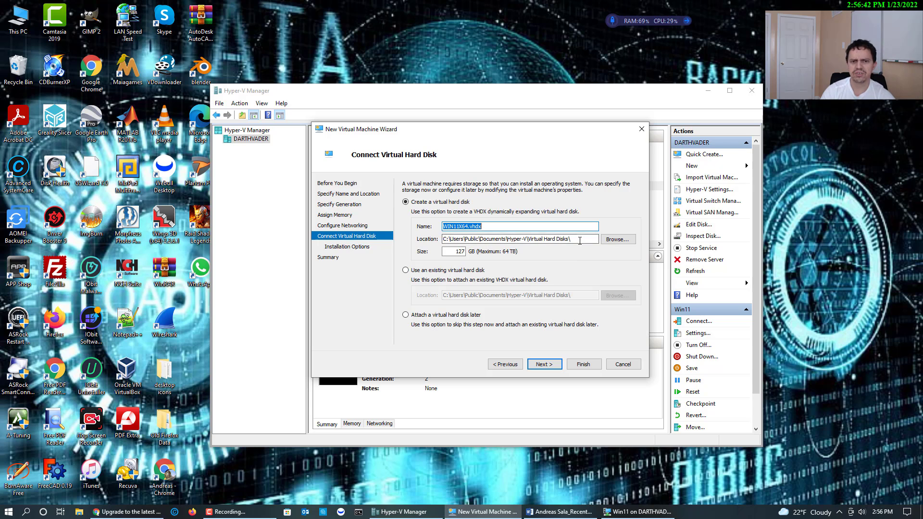
pyautogui.doubleClick(461, 251)
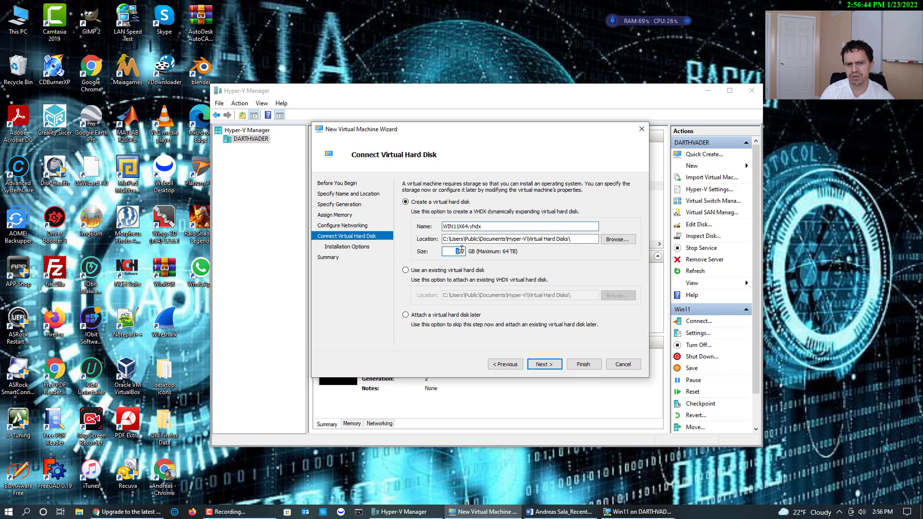
pyautogui.press('BackSpace')
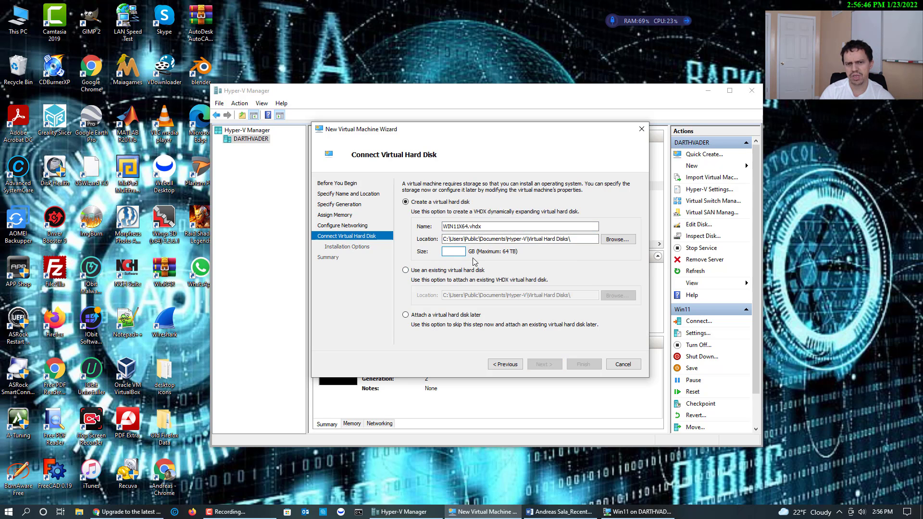
pyautogui.write('250')
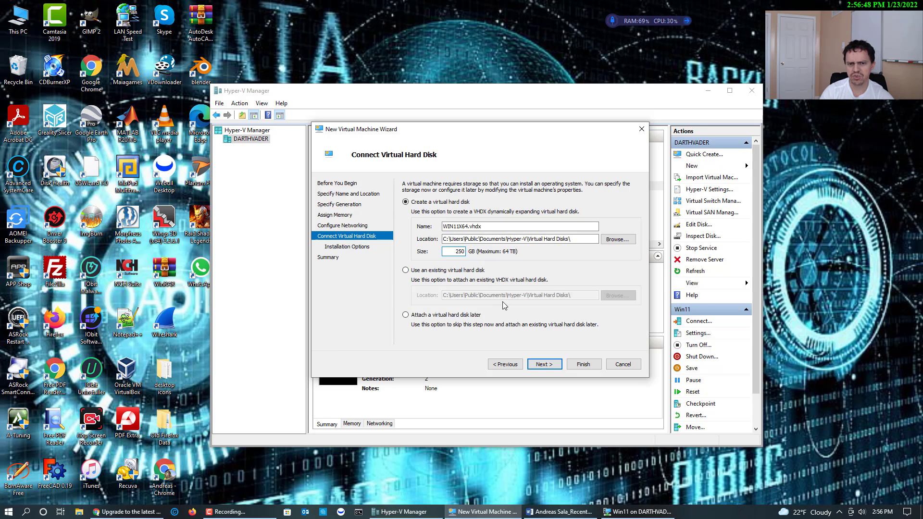
pyautogui.click(542, 364)
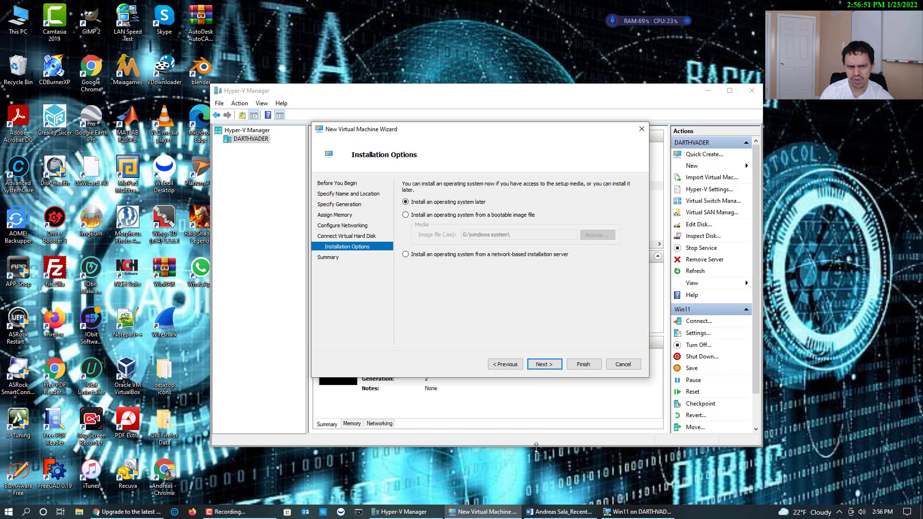
# - Install the operating system from the bootable image Win11_English_x64v1.iso in Downloads and finish creating the virtual machine
pyautogui.click(408, 216)
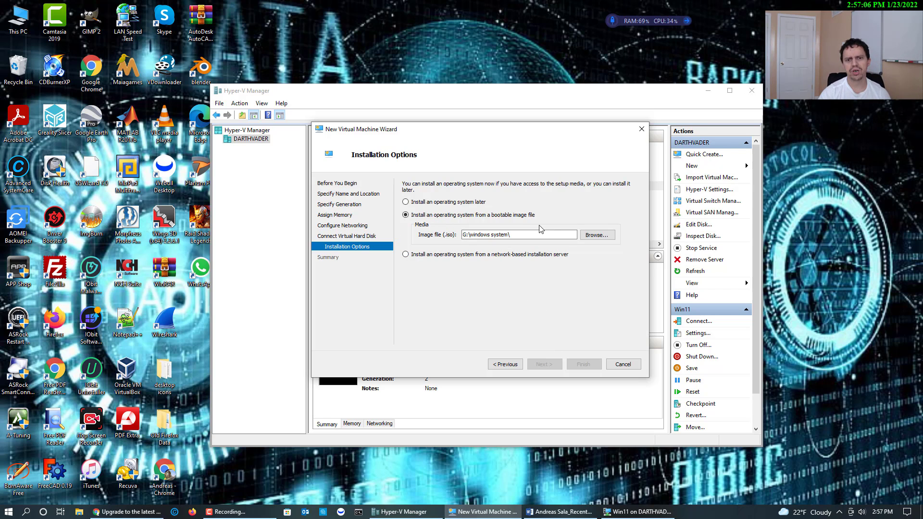
pyautogui.click(412, 204)
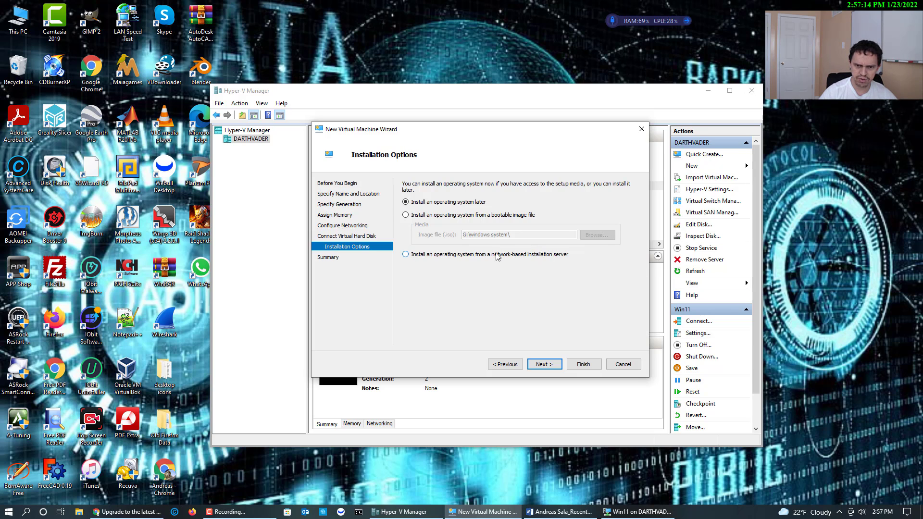
pyautogui.click(408, 216)
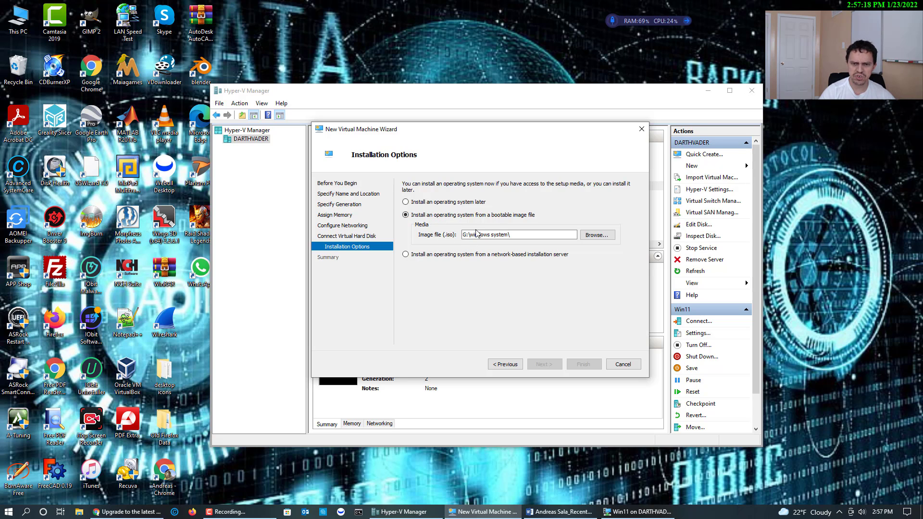
pyautogui.click(598, 237)
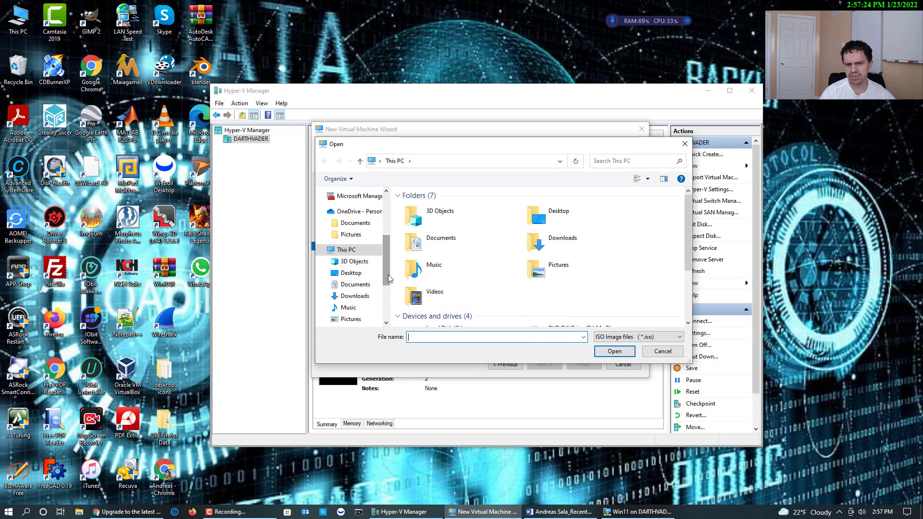
pyautogui.scroll(-2, 388, 275)
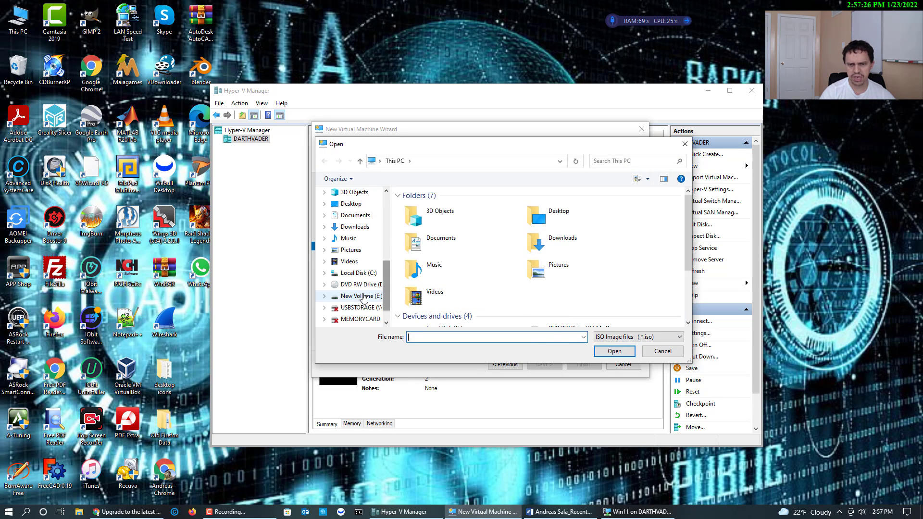
pyautogui.scroll(3, 388, 288)
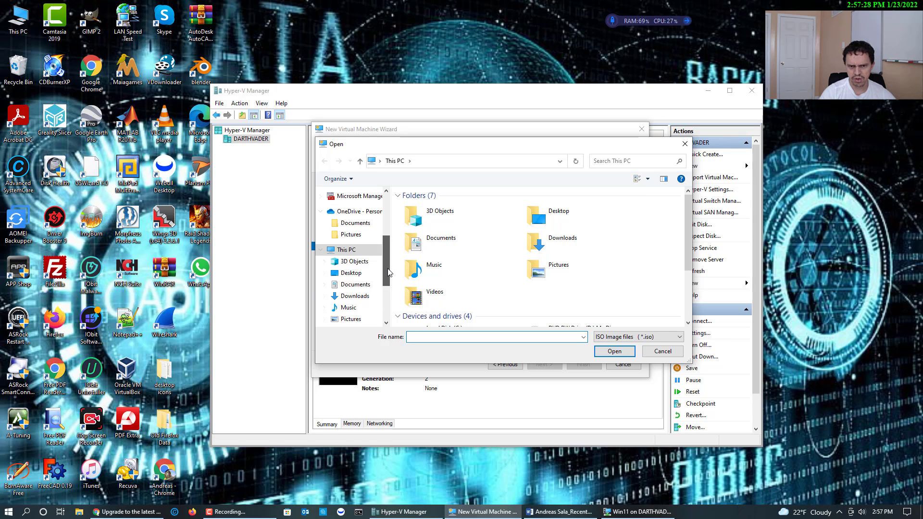
pyautogui.click(355, 295)
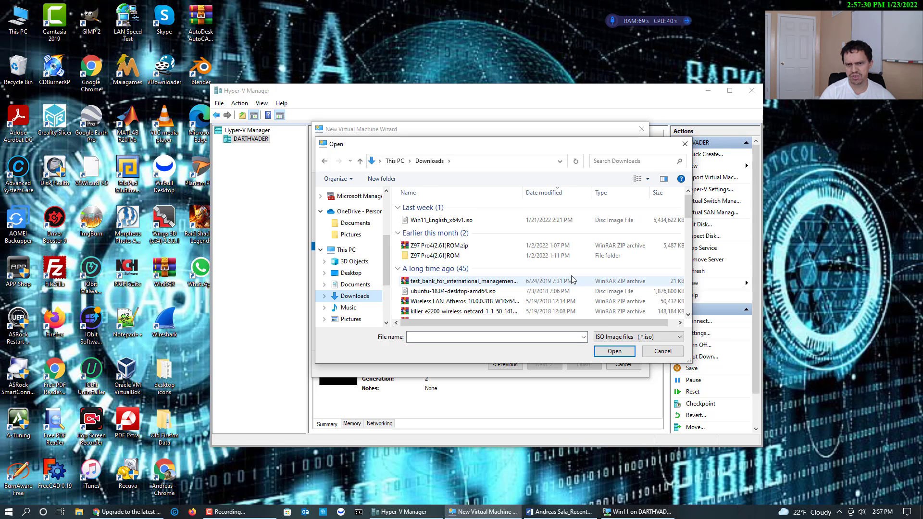
pyautogui.click(452, 221)
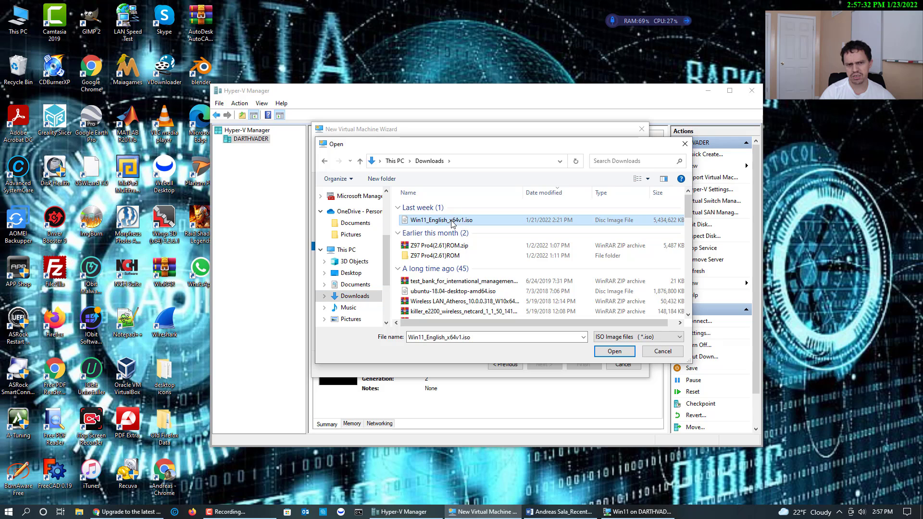
pyautogui.click(613, 351)
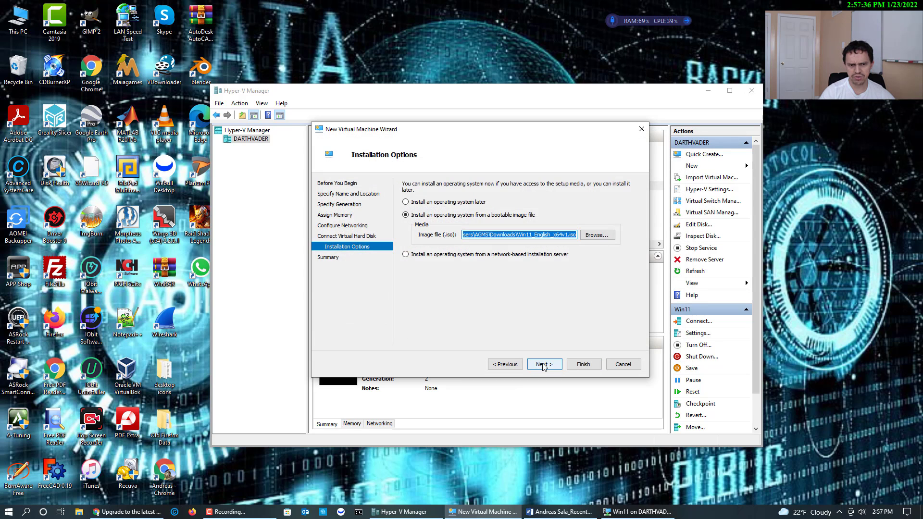
pyautogui.click(544, 365)
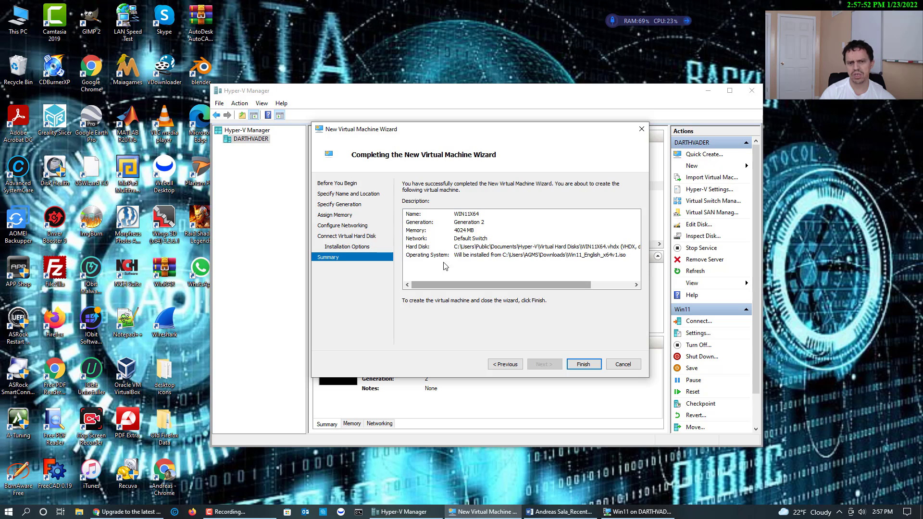
pyautogui.click(584, 364)
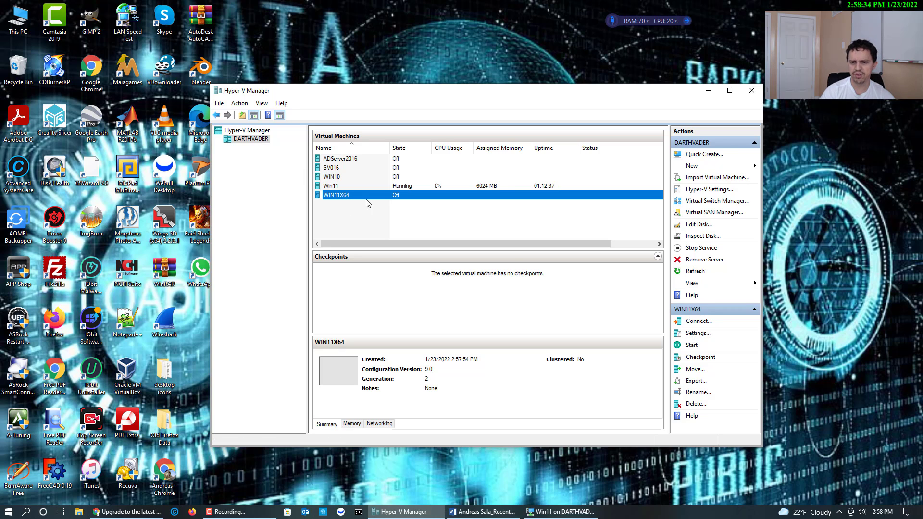
# - Open the settings of the WIN11X64 virtual machine and enable the Trusted Platform Module in its security settings
pyautogui.click(697, 333)
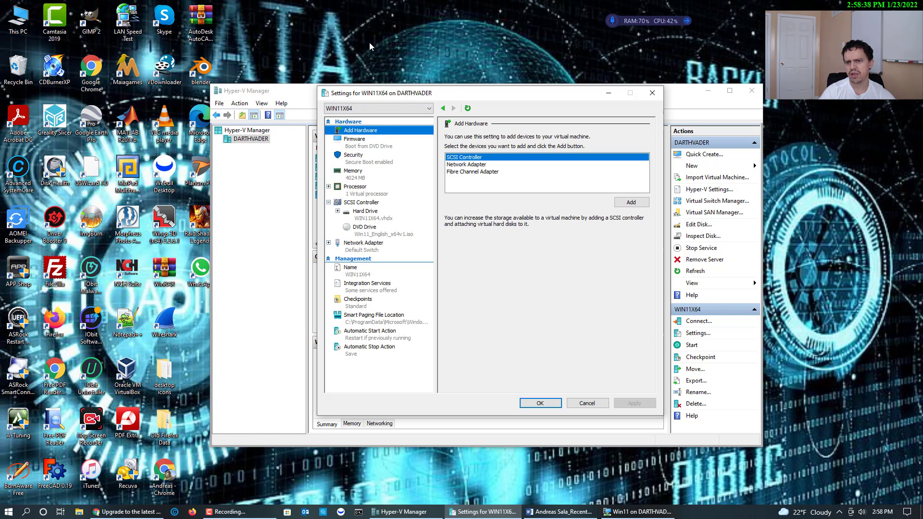
pyautogui.moveTo(452, 90)
pyautogui.mouseDown()
pyautogui.moveTo(481, 92)
pyautogui.moveTo(421, 94)
pyautogui.moveTo(452, 94)
pyautogui.mouseUp()
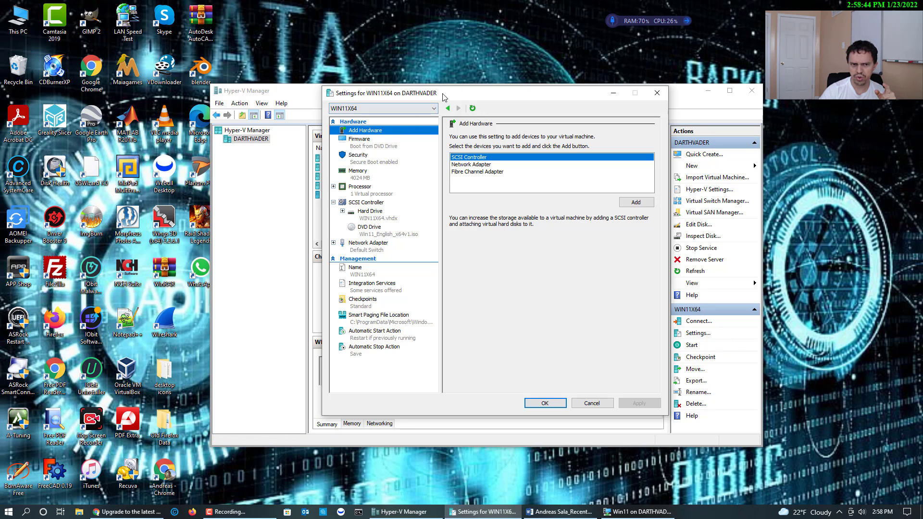
pyautogui.moveTo(443, 97); pyautogui.dragTo(477, 103)
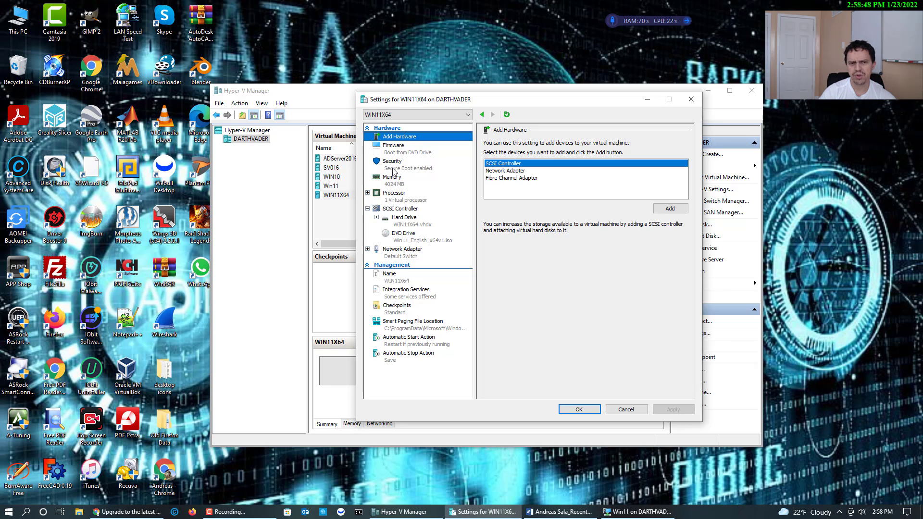
pyautogui.click(394, 166)
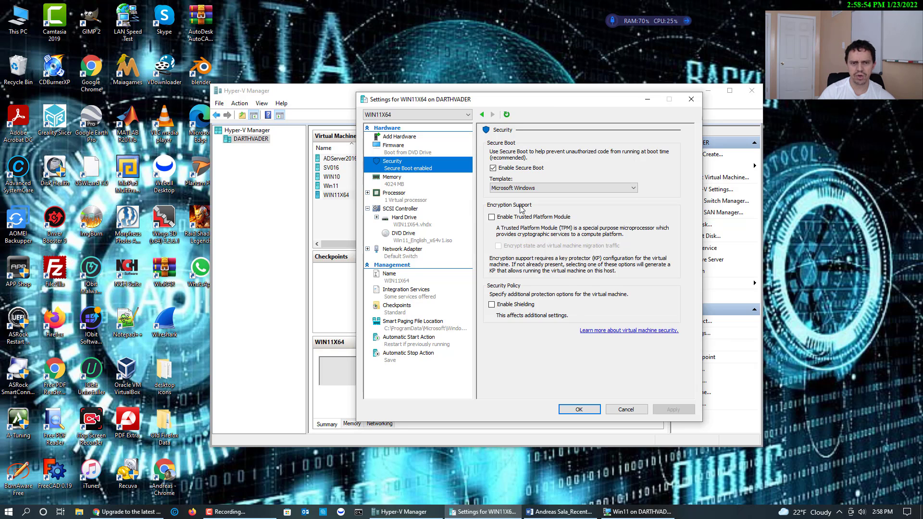
pyautogui.click(491, 218)
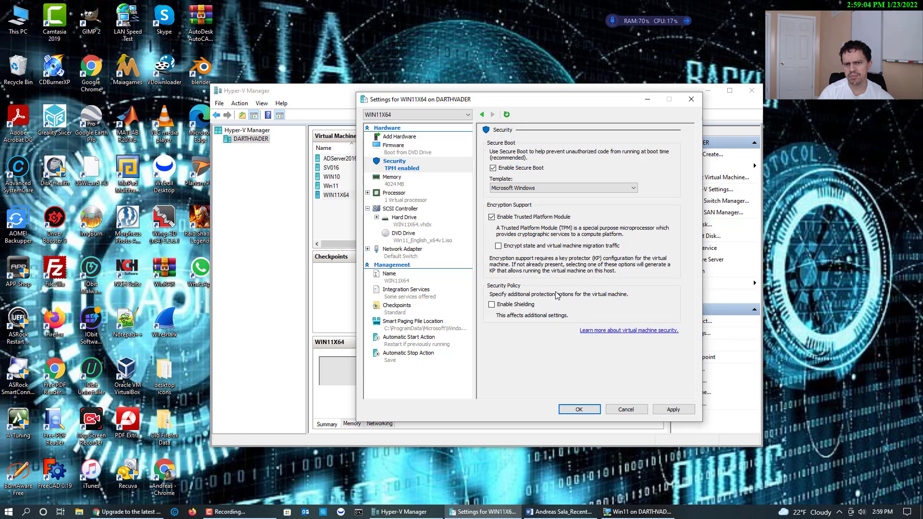
# - Review the memory settings, set the number of virtual processors to 2, then apply the changes and close the settings
pyautogui.click(397, 187)
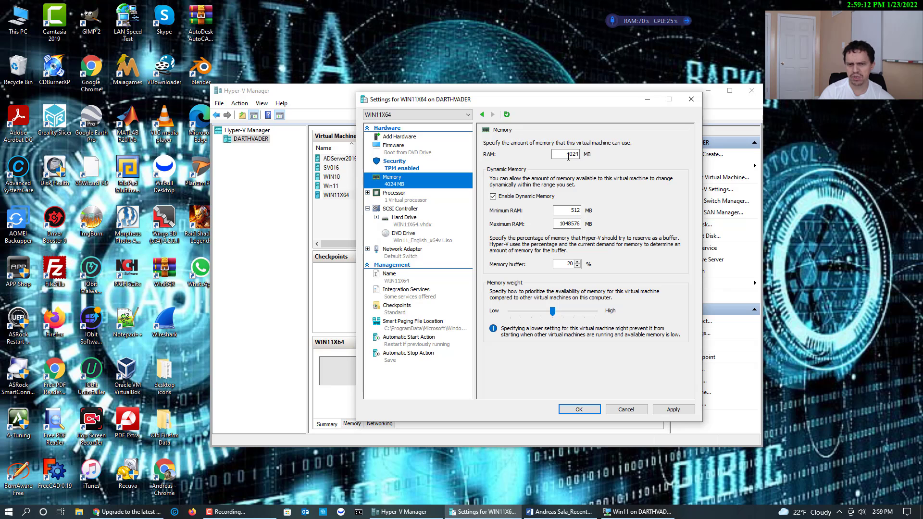
pyautogui.click(405, 197)
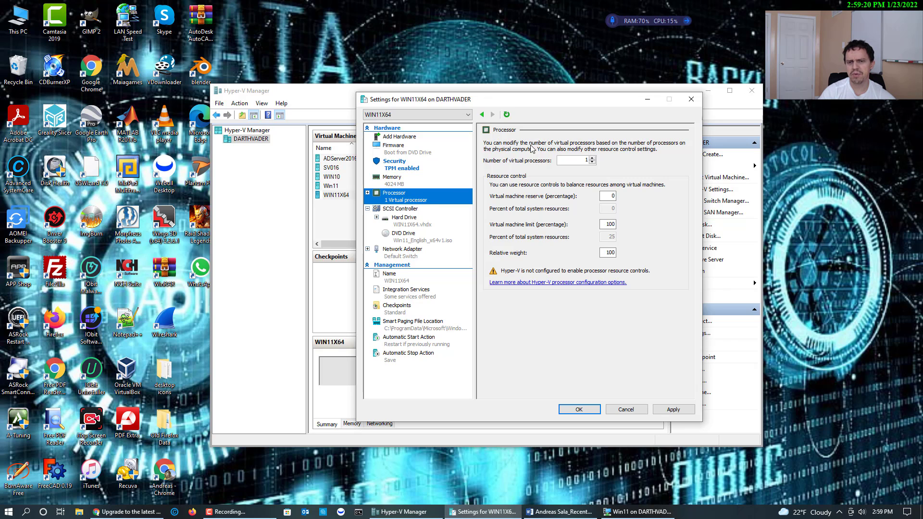
pyautogui.click(592, 159)
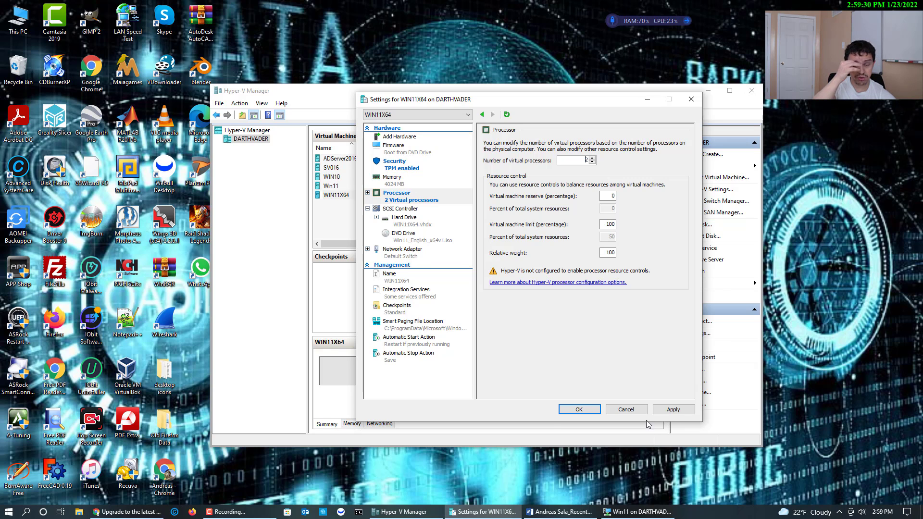
pyautogui.click(673, 409)
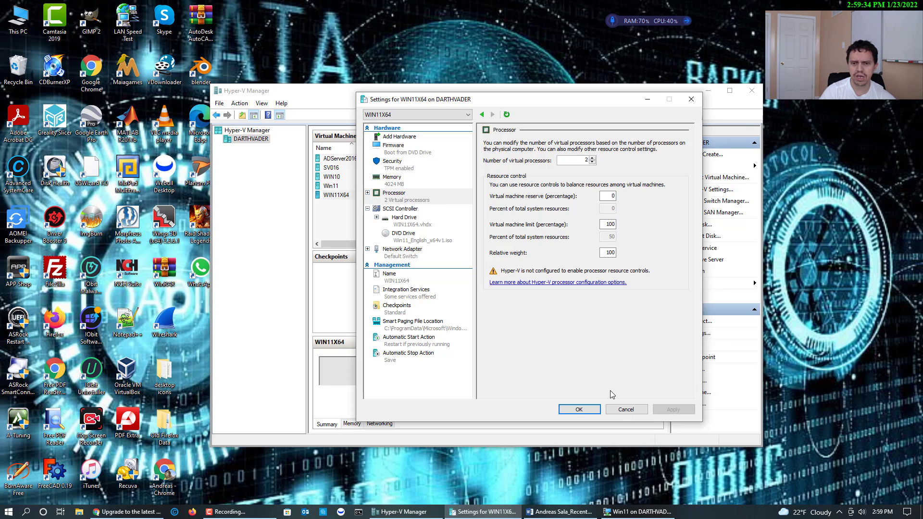
pyautogui.click(578, 409)
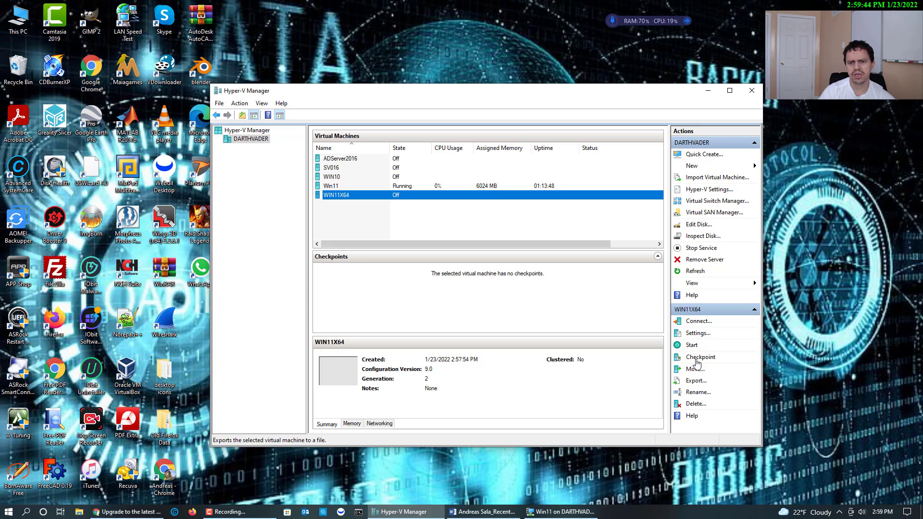
# - Connect to the WIN11X64 virtual machine, bring its console window into view and start the machine
pyautogui.click(694, 326)
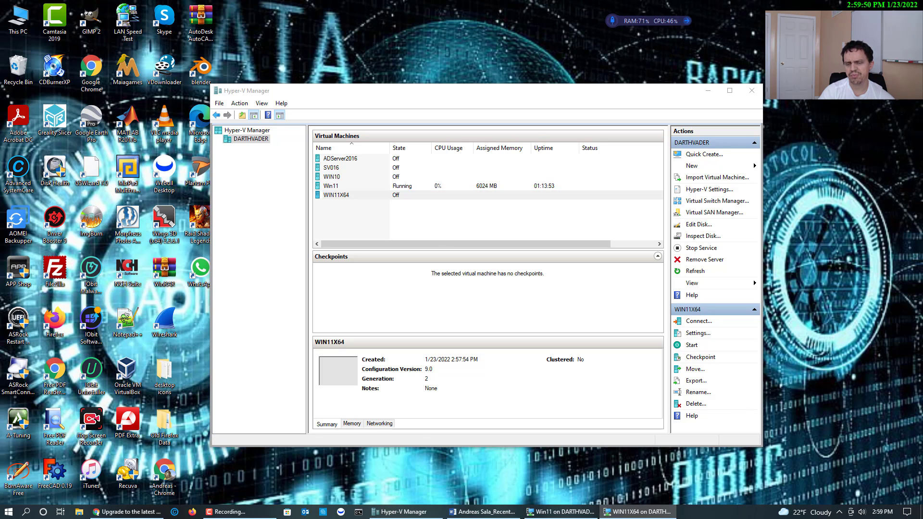
pyautogui.moveTo(285, 95); pyautogui.dragTo(517, 217)
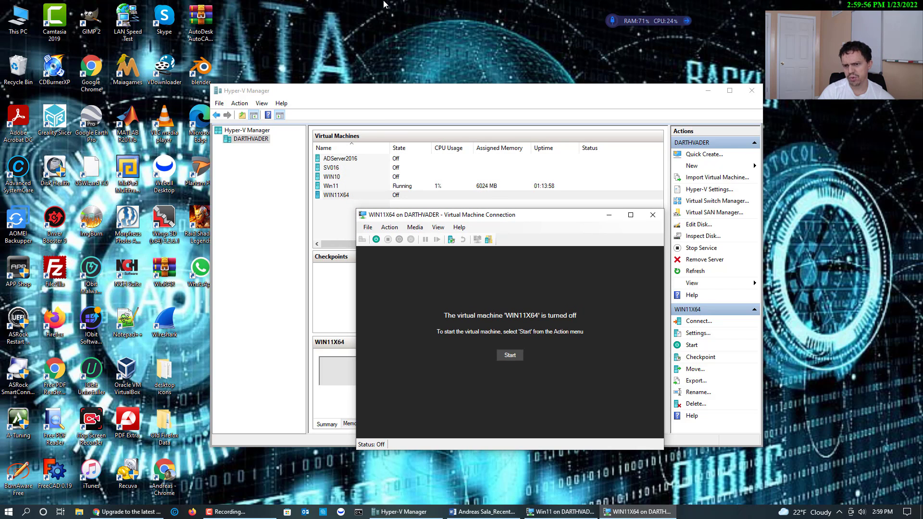
pyautogui.click(230, 512)
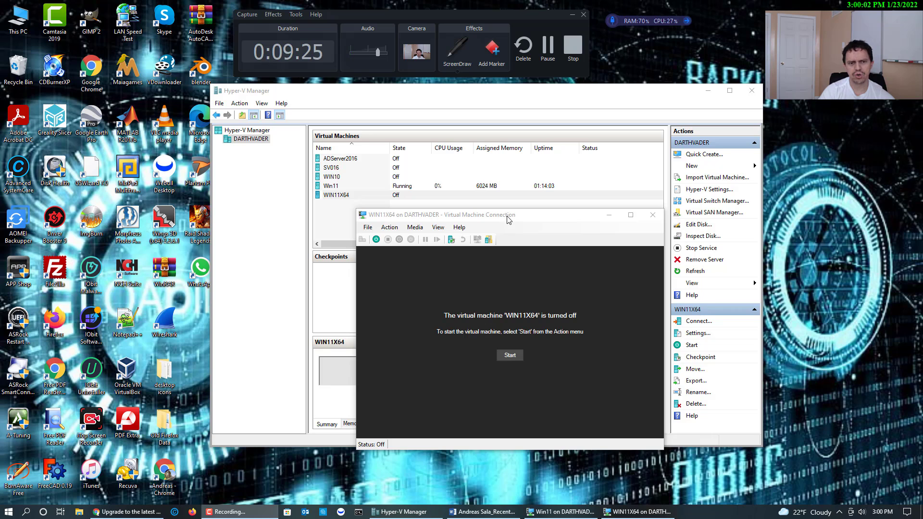
pyautogui.moveTo(508, 218); pyautogui.dragTo(507, 240)
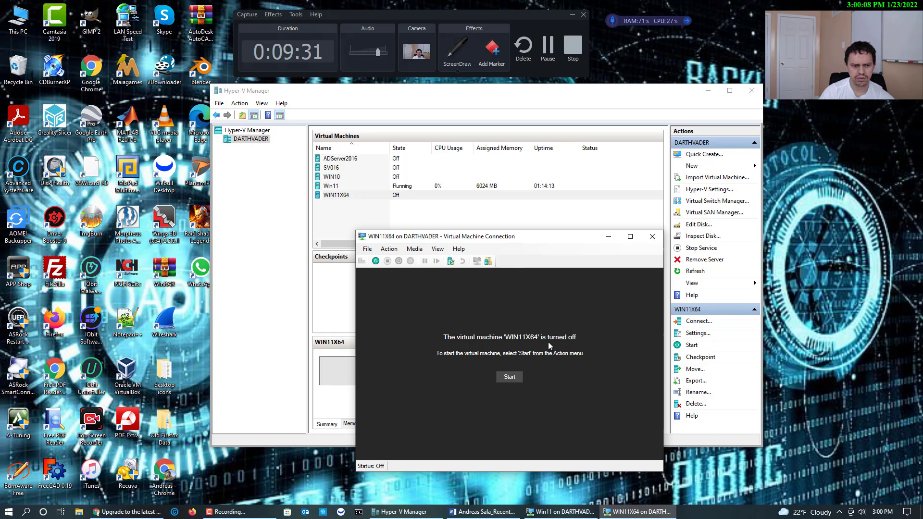
pyautogui.click(376, 261)
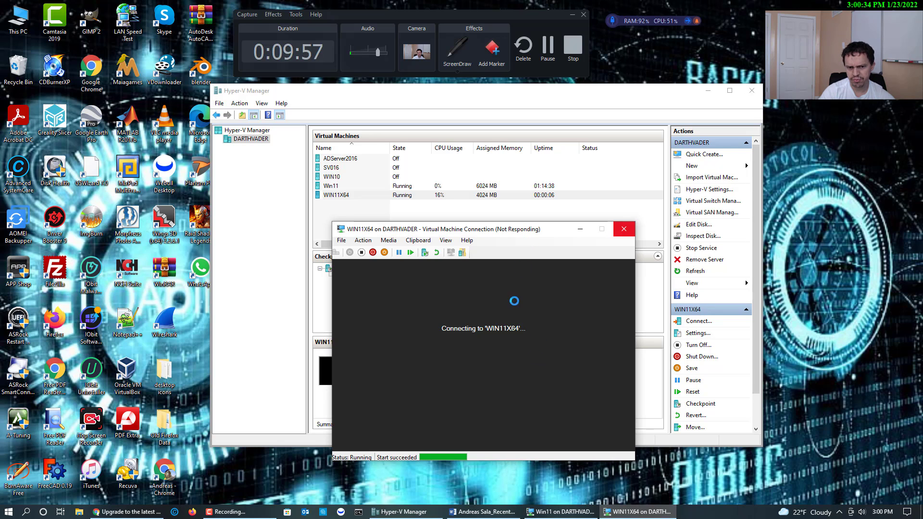
# - Move the WIN11X64 console window fully into view, restart the virtual machine and boot it from the DVD
pyautogui.moveTo(505, 230); pyautogui.dragTo(512, 225)
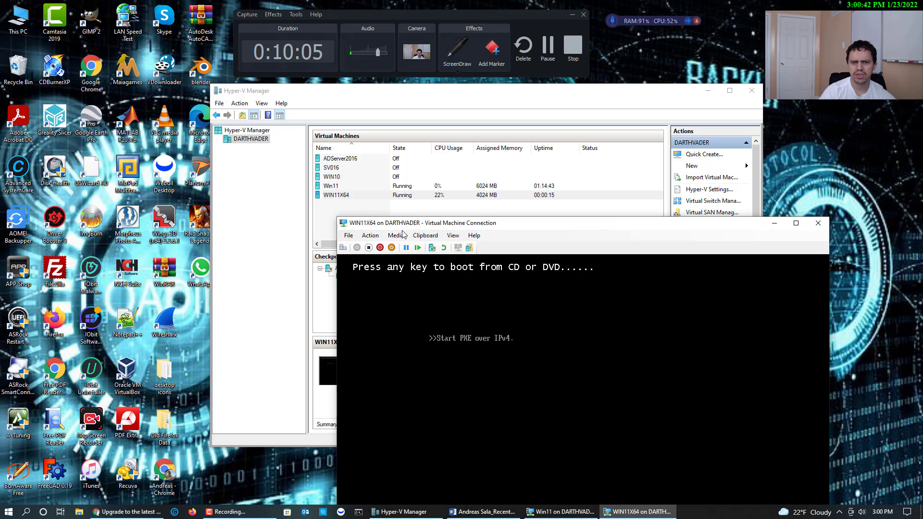
pyautogui.moveTo(507, 231); pyautogui.dragTo(420, 151)
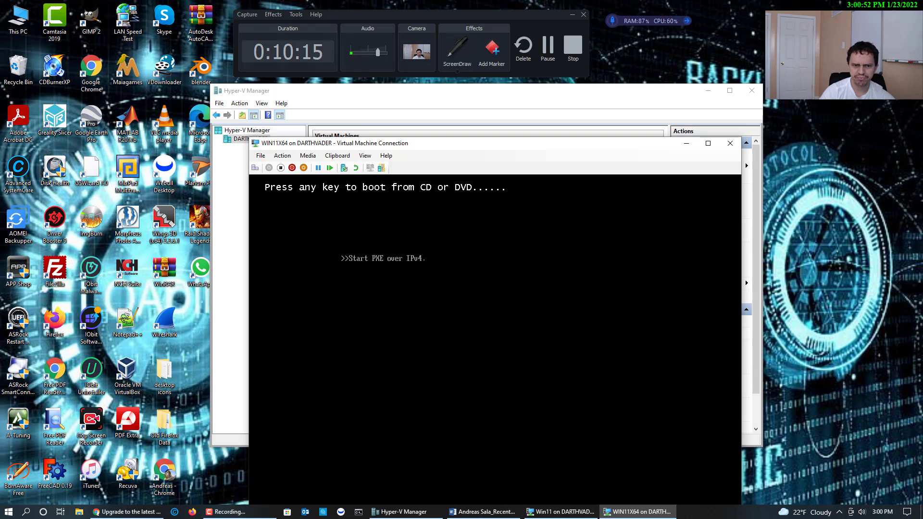
pyautogui.moveTo(470, 144); pyautogui.dragTo(405, 87)
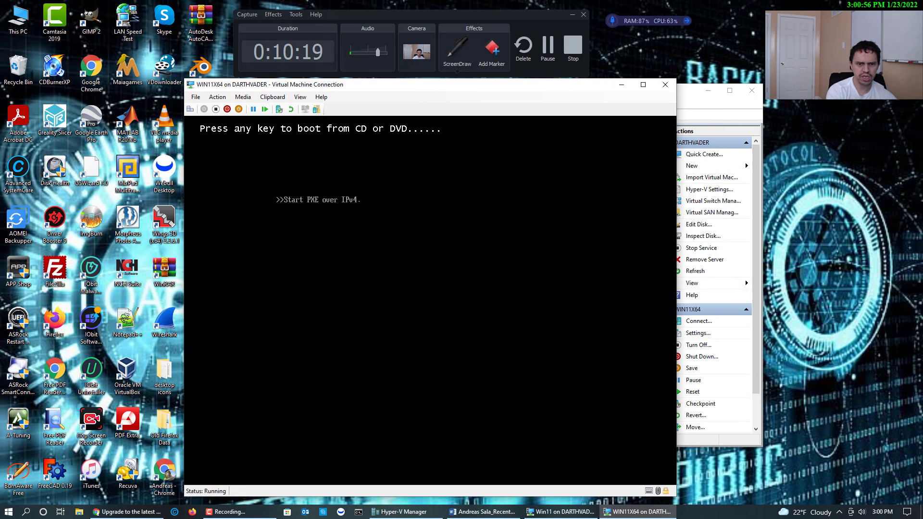
pyautogui.click(245, 97)
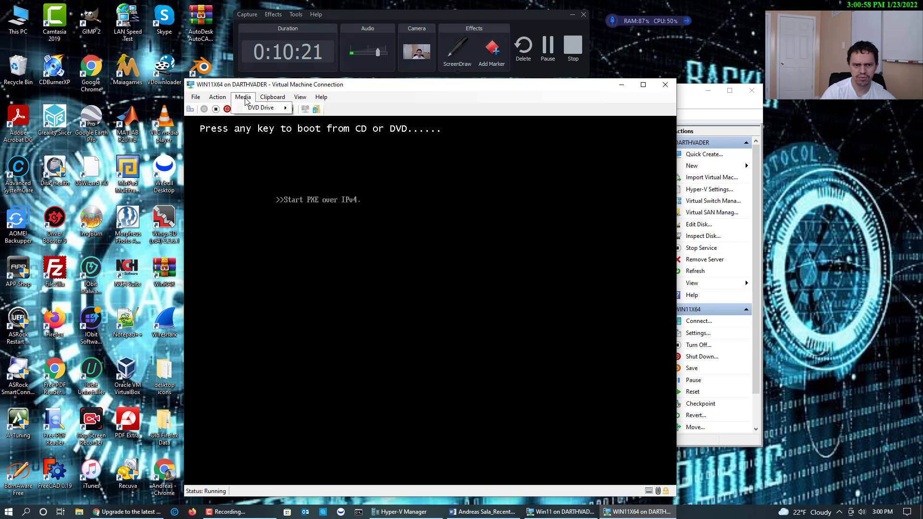
pyautogui.moveTo(217, 97)
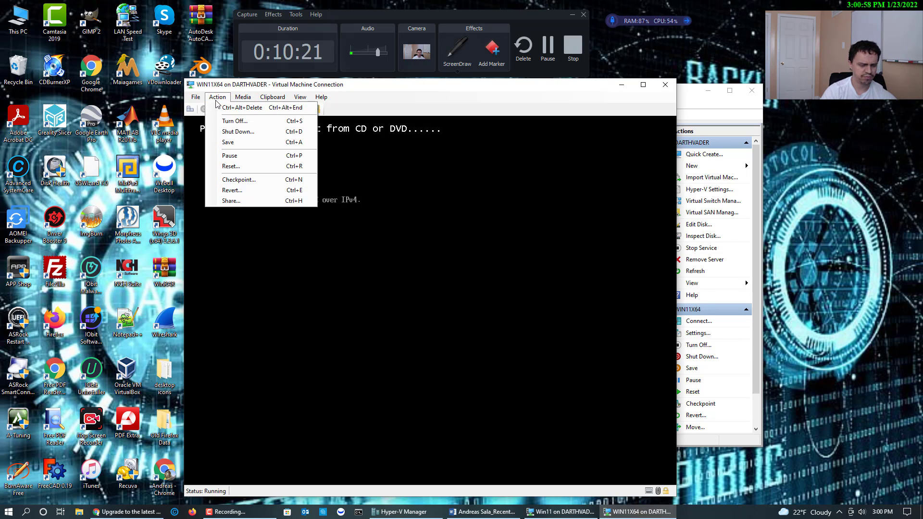
pyautogui.click(235, 121)
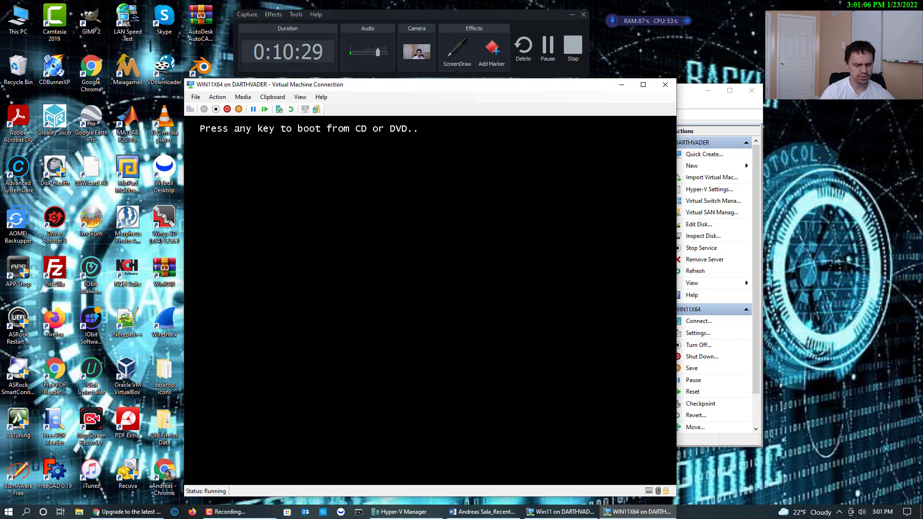
pyautogui.press('Return')
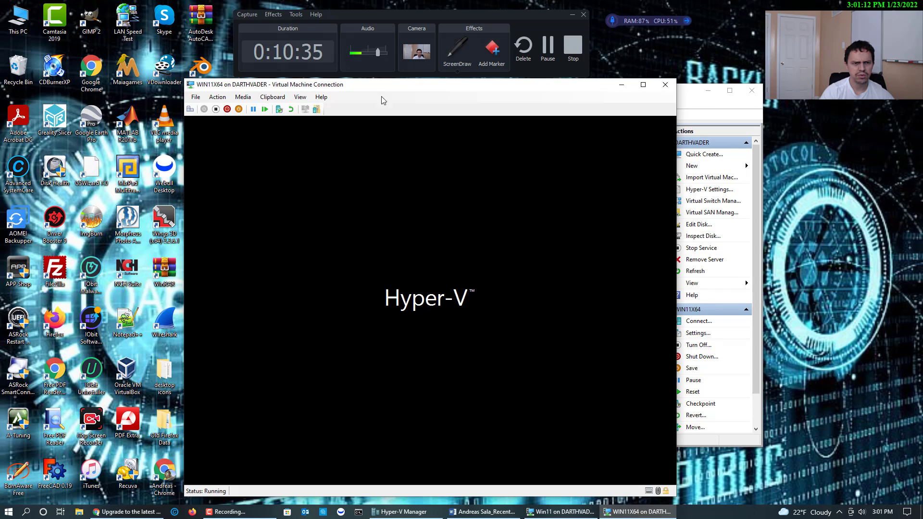
# - Start the Windows installation with the English (United States) and US keyboard settings and continue without a product key
pyautogui.moveTo(372, 85); pyautogui.dragTo(375, 93)
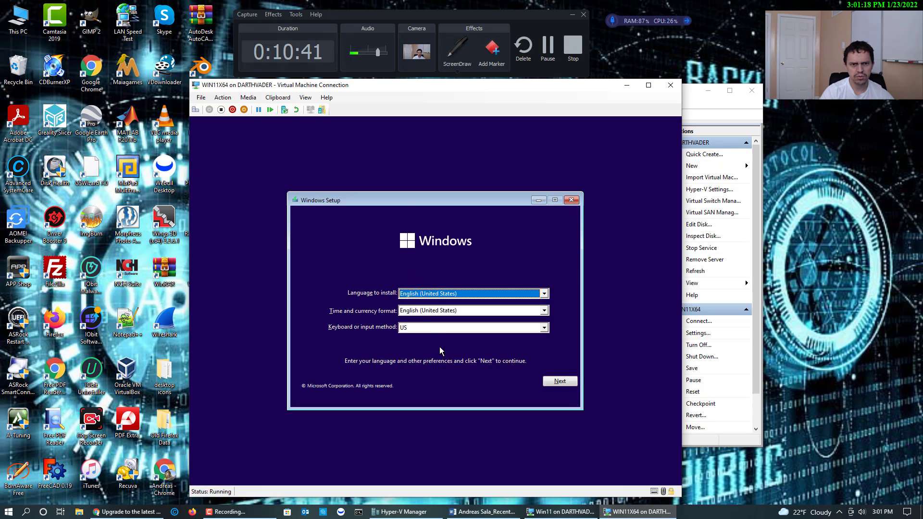
pyautogui.moveTo(408, 201); pyautogui.dragTo(409, 197)
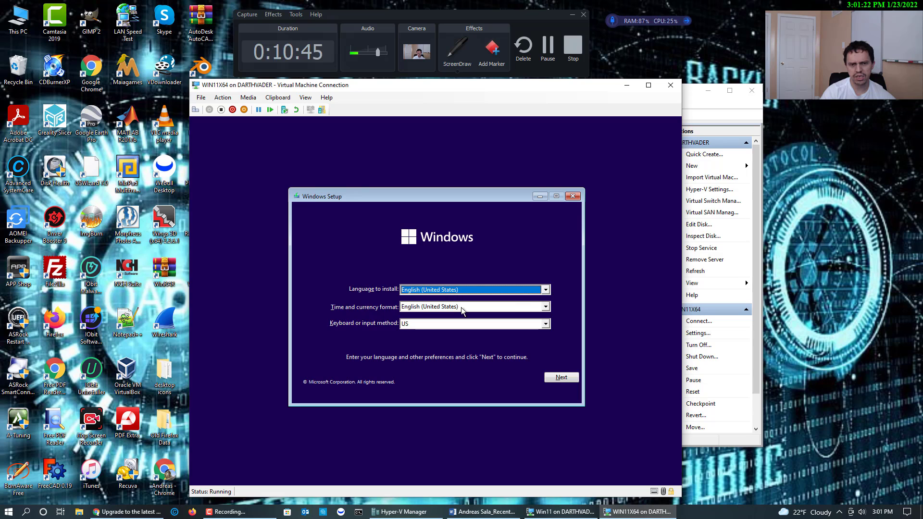
pyautogui.click(559, 380)
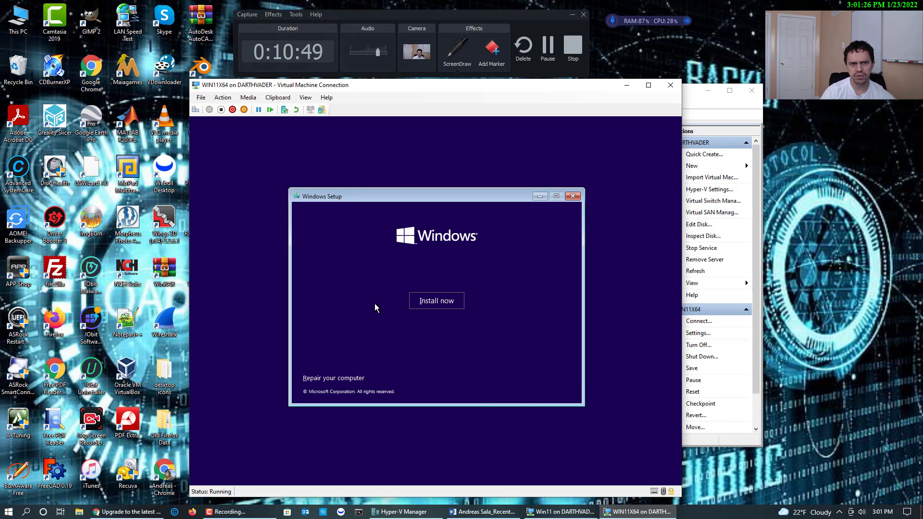
pyautogui.click(421, 303)
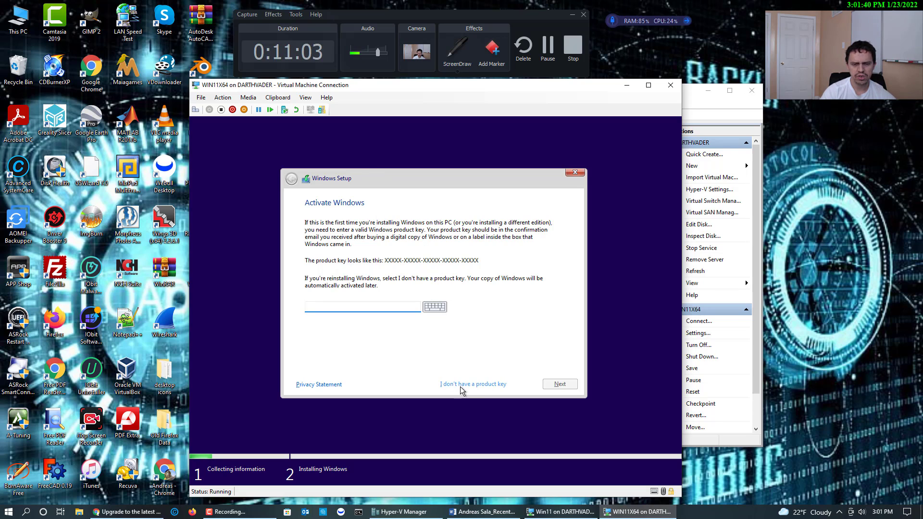
pyautogui.click(485, 384)
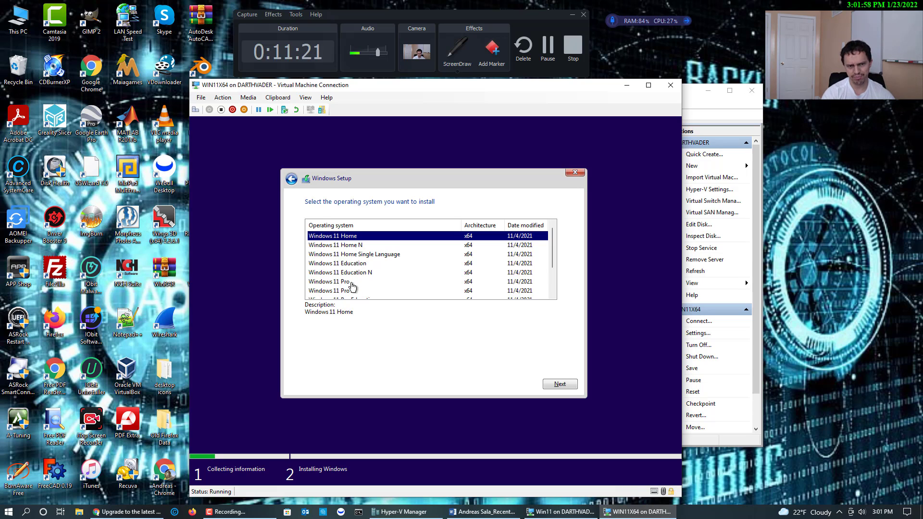
# - Choose Windows 11 Pro, accept the license terms and select the custom installation of Windows only
pyautogui.click(349, 283)
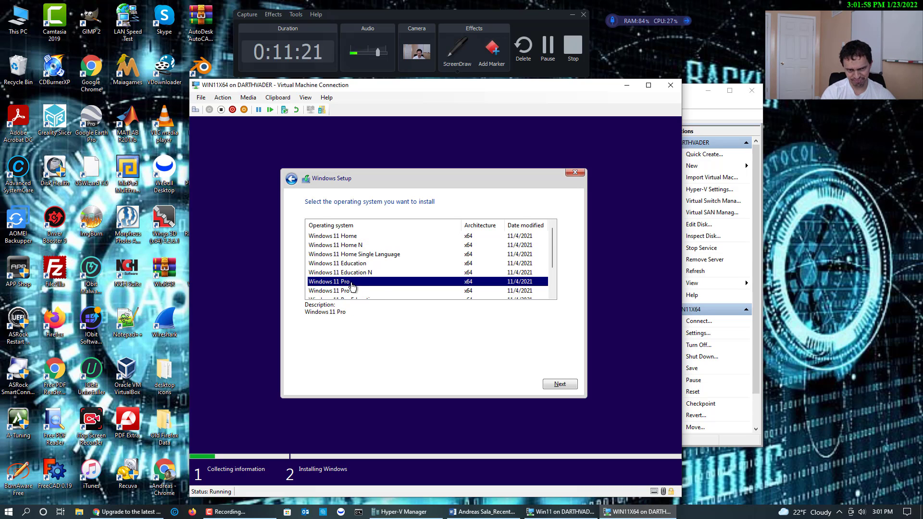
pyautogui.click(559, 387)
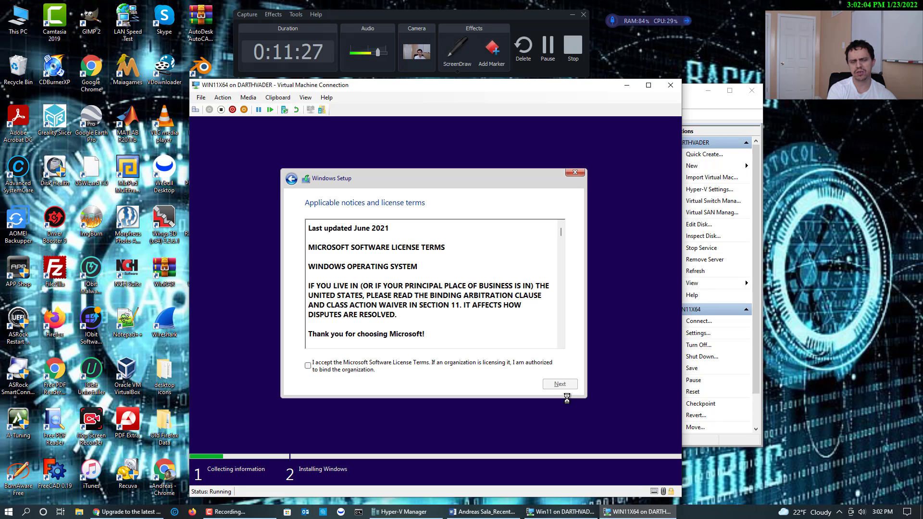
pyautogui.click(309, 366)
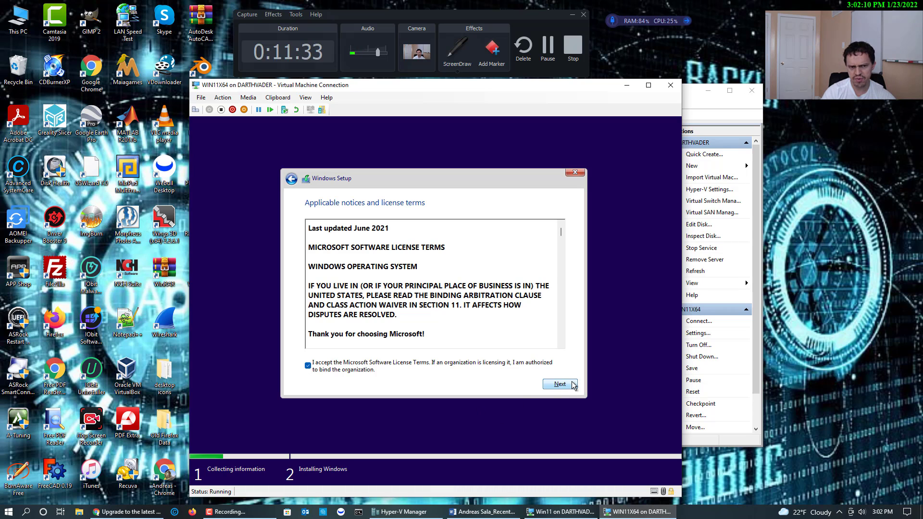
pyautogui.click(559, 384)
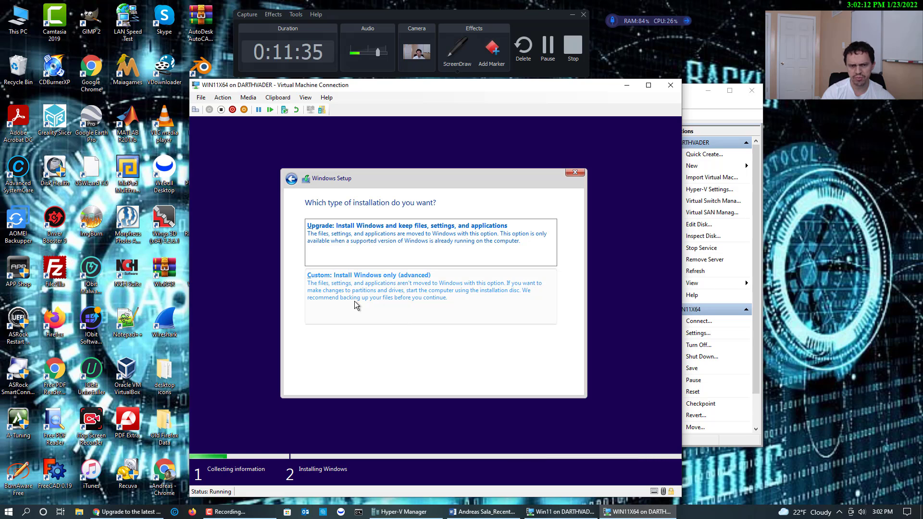
pyautogui.click(354, 291)
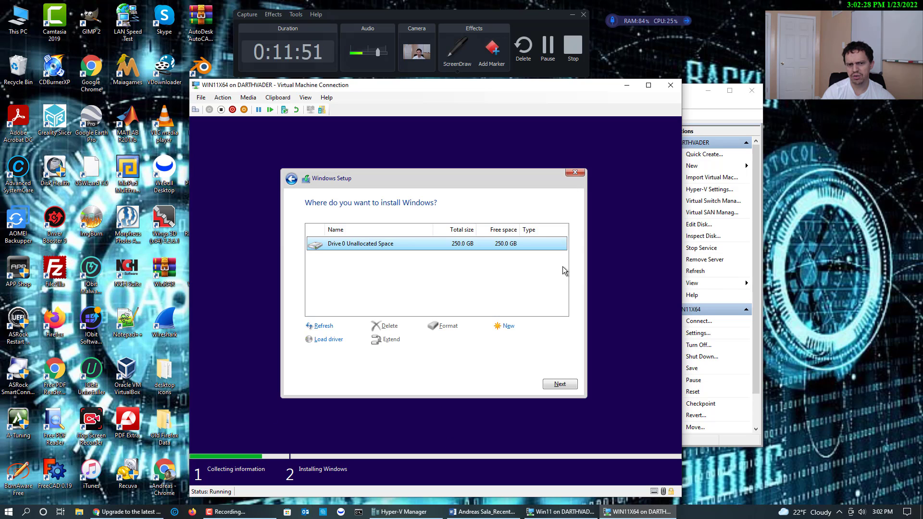
# - Quit Windows Setup from the disk selection and cancel the Windows installation
pyautogui.click(573, 174)
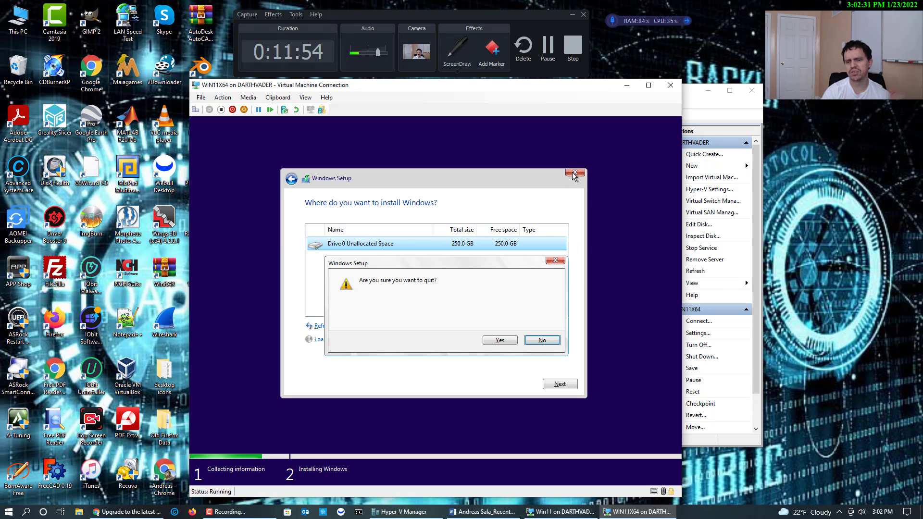
pyautogui.click(500, 341)
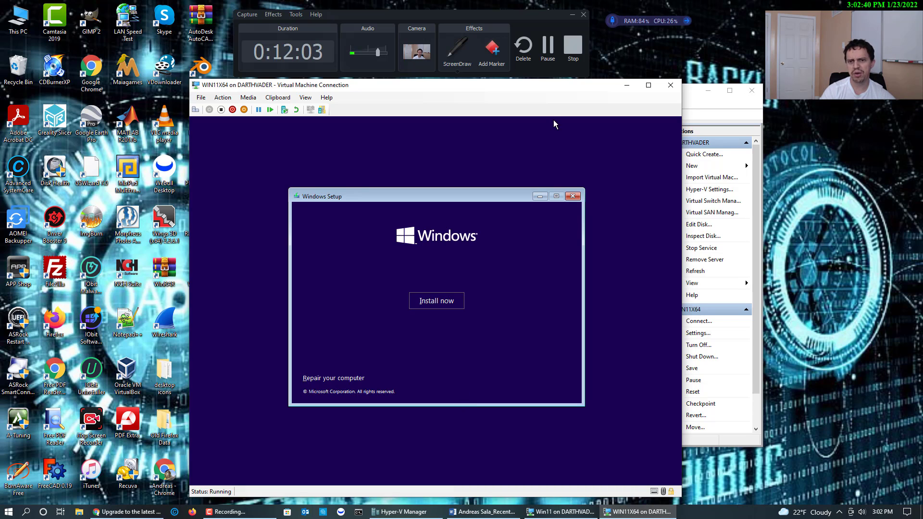
pyautogui.click(572, 197)
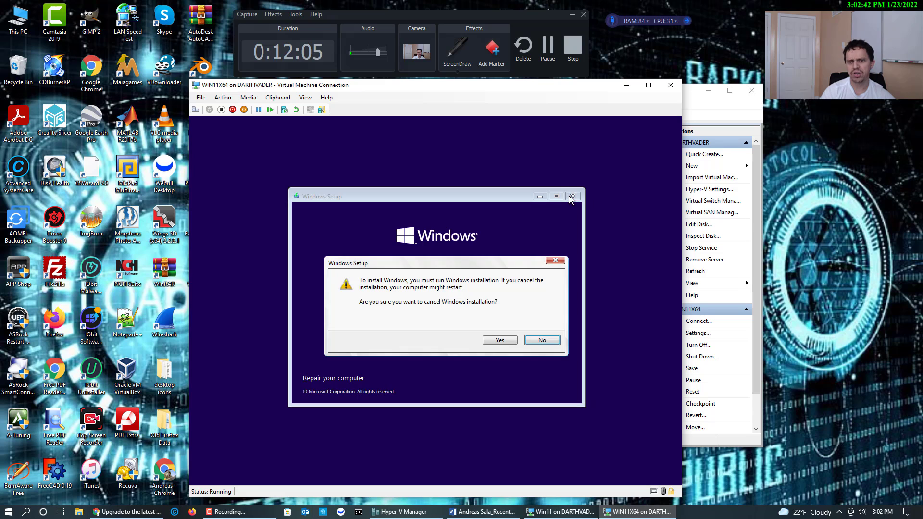
pyautogui.click(500, 339)
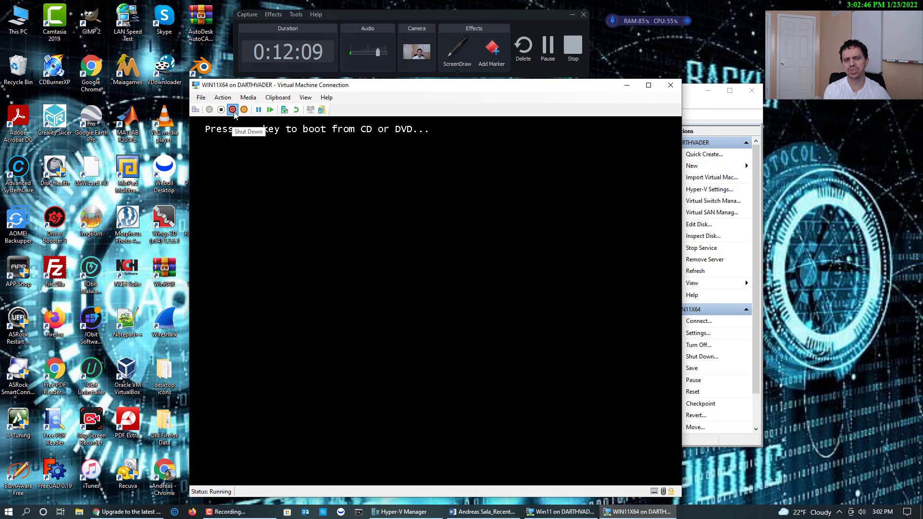
# - Try to shut down the WIN11X64 virtual machine, turn it off and close its console window
pyautogui.click(233, 109)
pyautogui.click(446, 300)
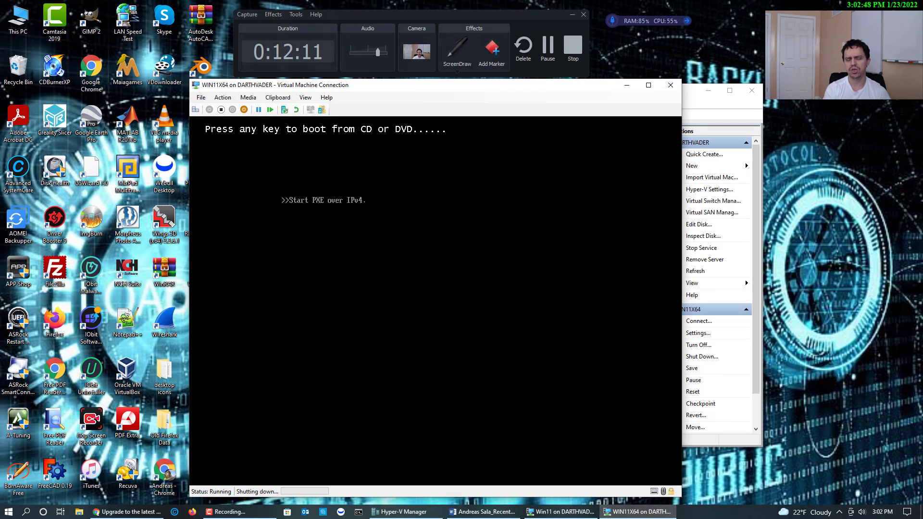
pyautogui.click(499, 313)
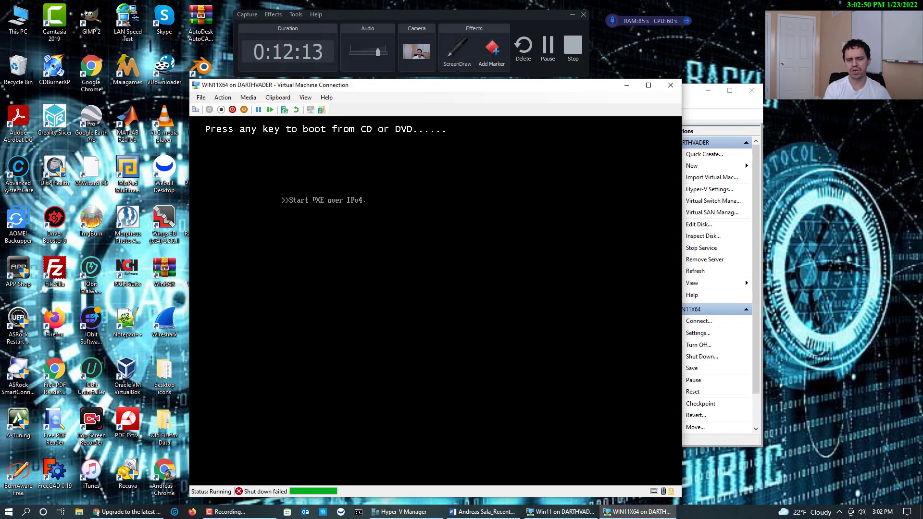
pyautogui.click(220, 110)
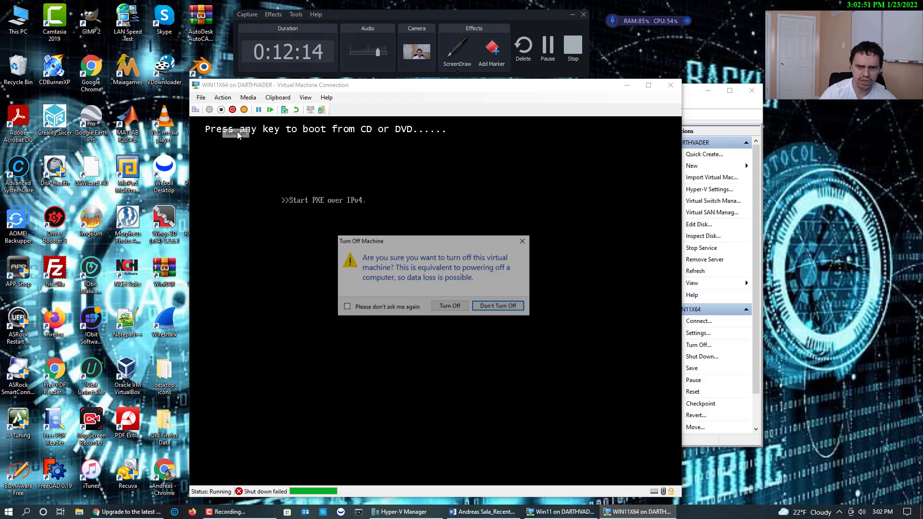
pyautogui.click(448, 305)
pyautogui.click(486, 85)
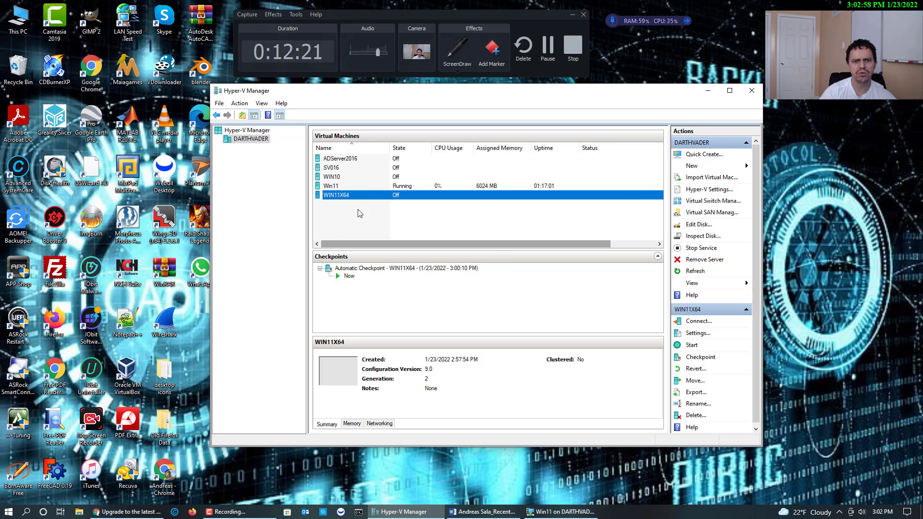
# - Select the Win11 virtual machine, switch to its open console window and position it to view the installed desktop
pyautogui.click(373, 188)
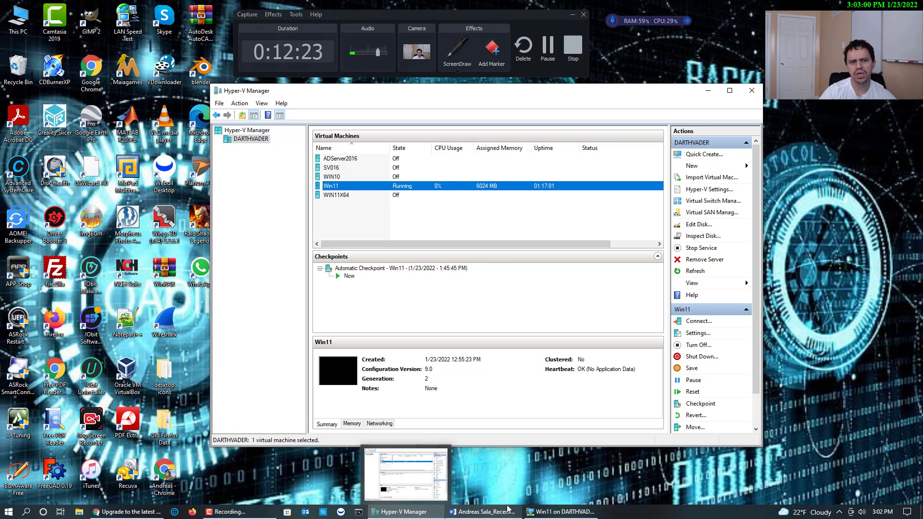
pyautogui.click(560, 512)
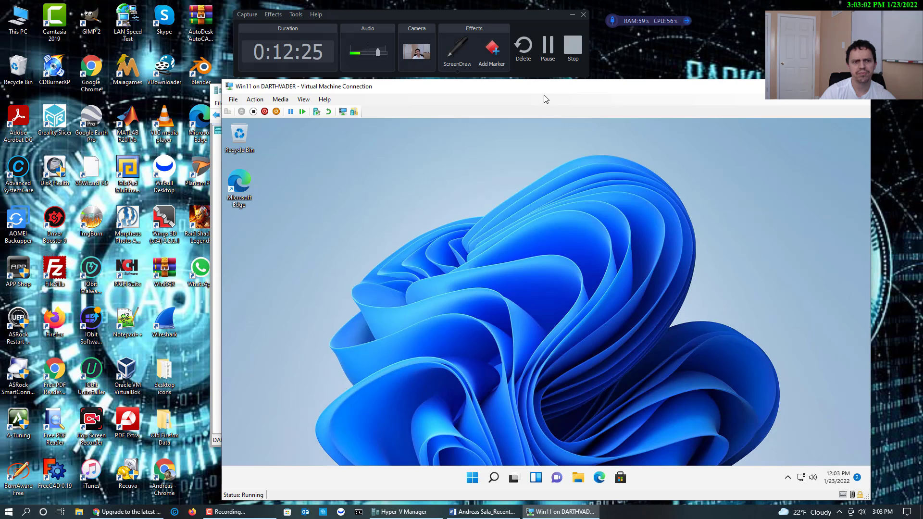
pyautogui.moveTo(547, 90); pyautogui.dragTo(442, 97)
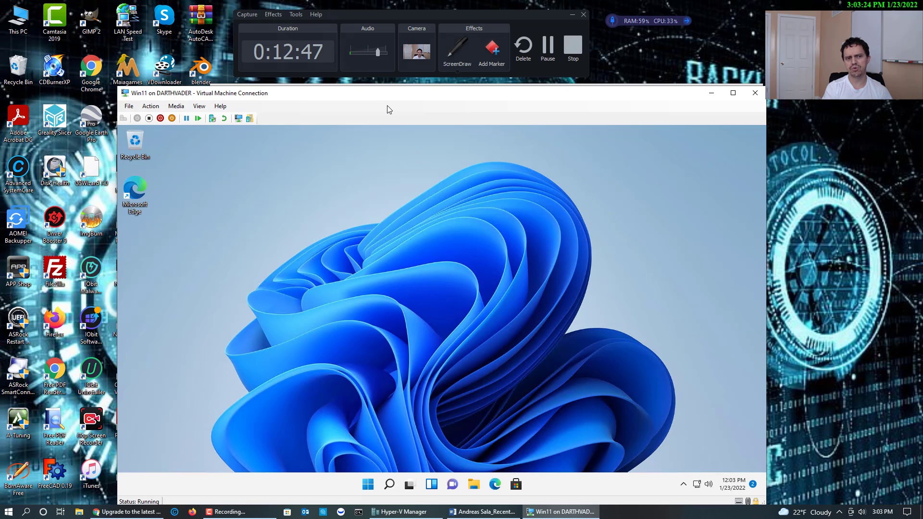
pyautogui.moveTo(383, 91); pyautogui.dragTo(384, 93)
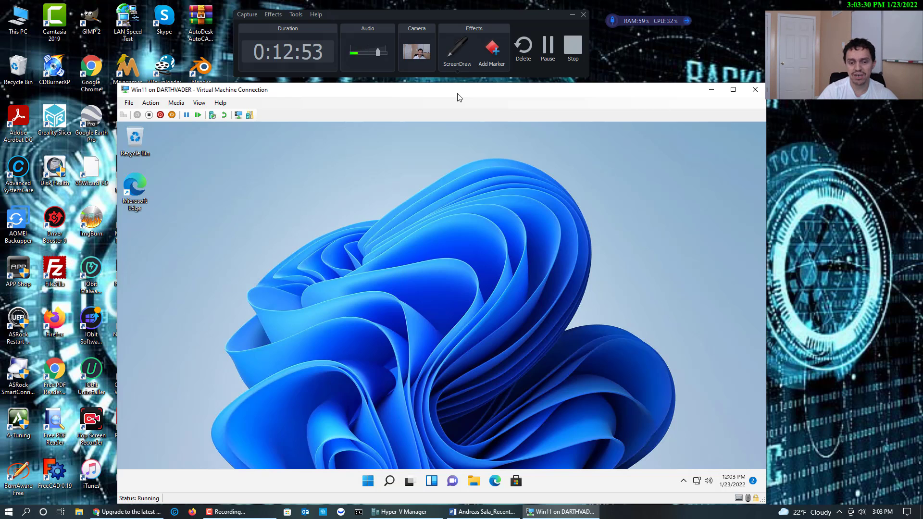
pyautogui.moveTo(456, 93); pyautogui.dragTo(455, 86)
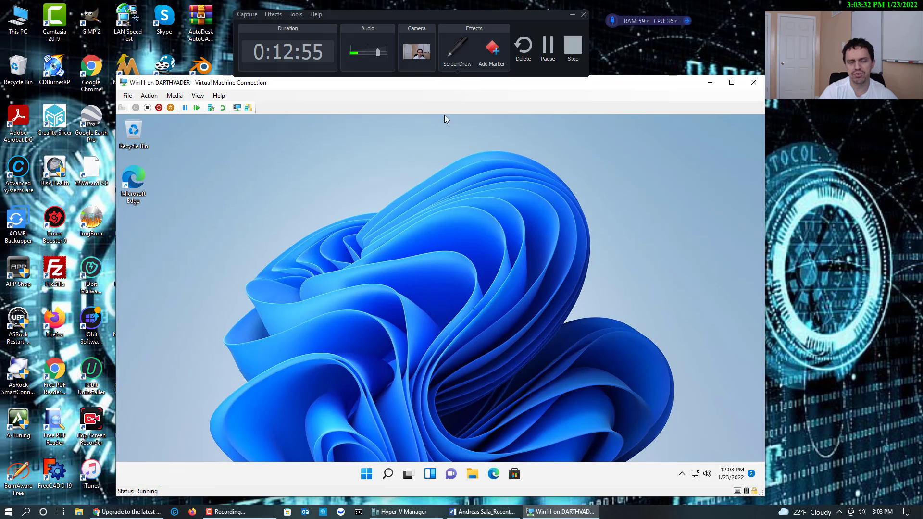